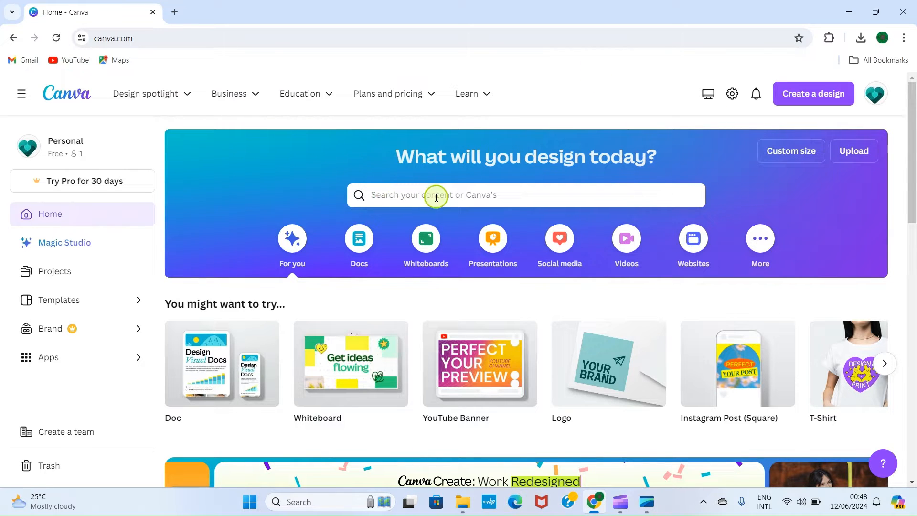
Search the template library for "Youtube banner".
{"action": "left_click", "coordinate": [397, 192]}
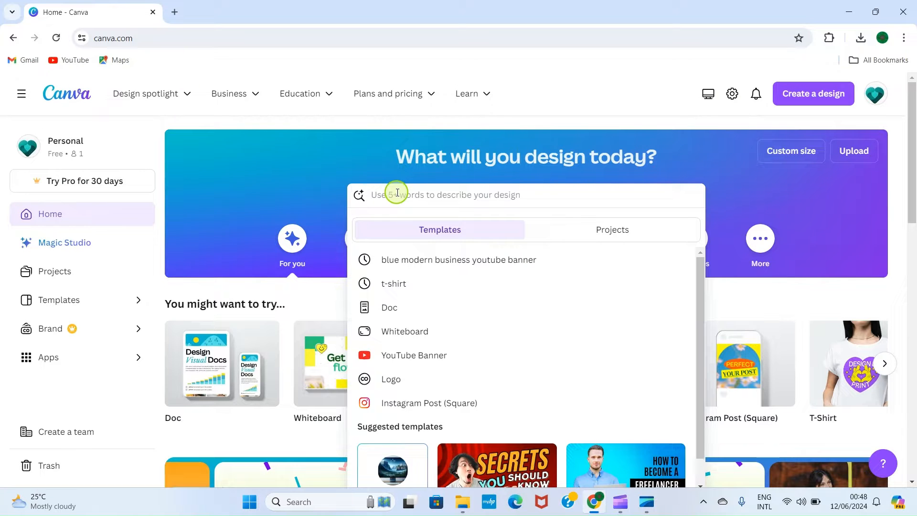
{"action": "type", "text": "Youtube banner"}
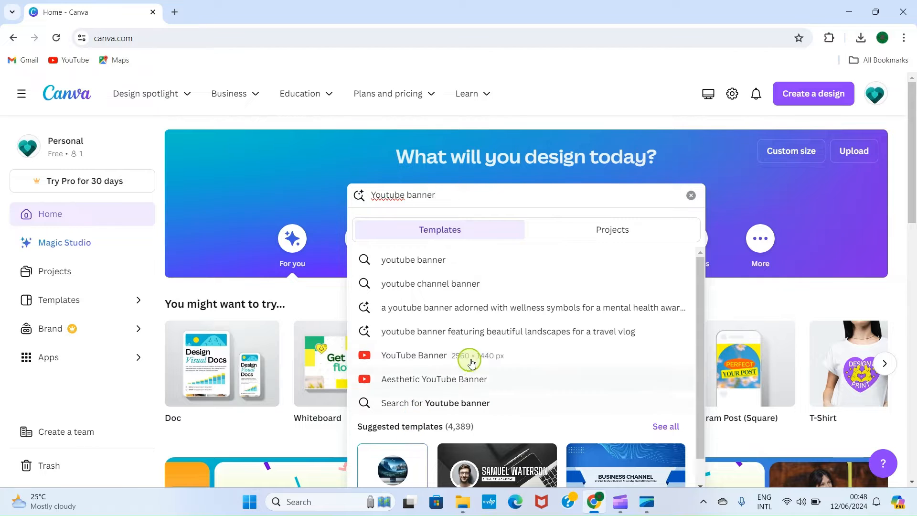
{"action": "scroll", "coordinate": [446, 353], "scroll_direction": "down", "scroll_amount": 2}
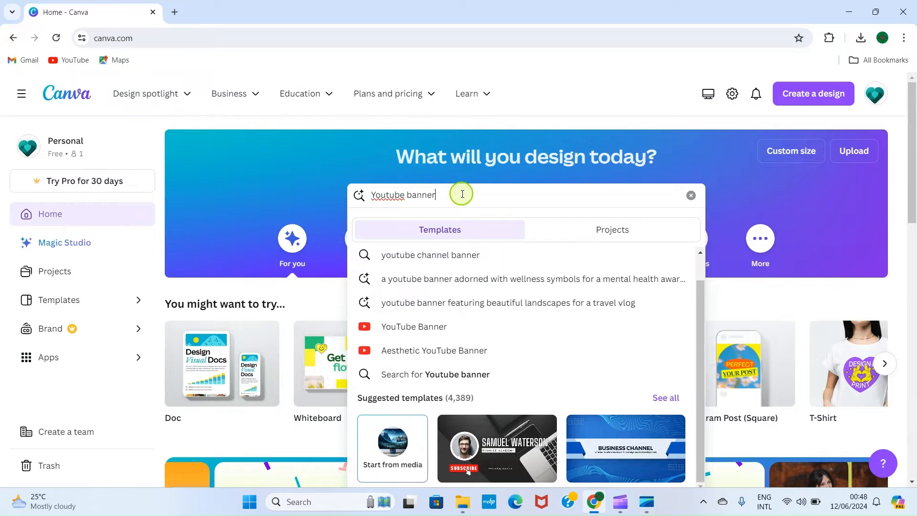
{"action": "key", "text": "Return"}
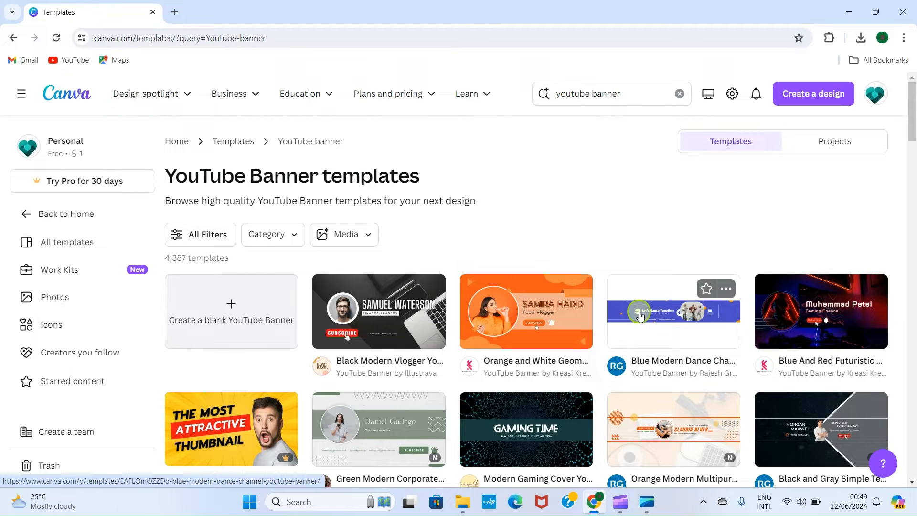
Browse the YouTube banner results and open the preview of the Blue Modern Photo Technology YouTube Banner template.
{"action": "scroll", "coordinate": [637, 310], "scroll_direction": "down", "scroll_amount": 1}
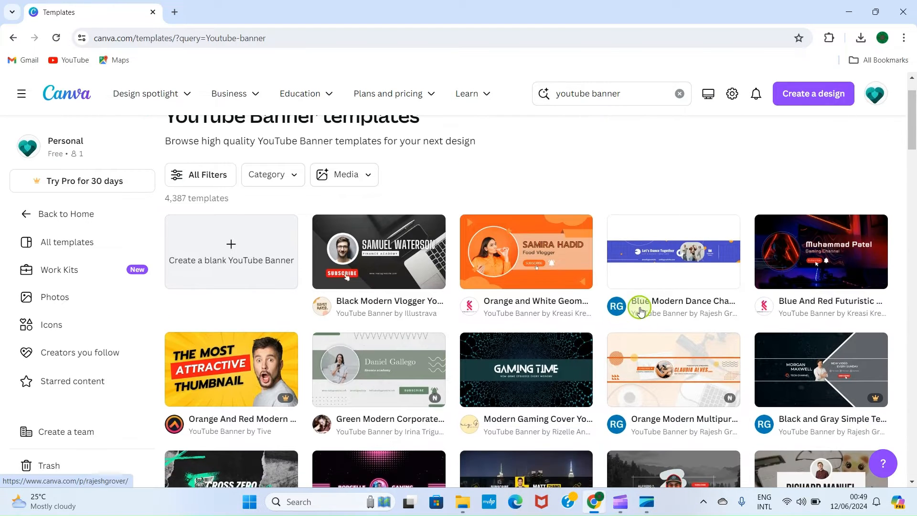
{"action": "scroll", "coordinate": [632, 291], "scroll_direction": "up", "scroll_amount": 1}
{"action": "scroll", "coordinate": [607, 296], "scroll_direction": "down", "scroll_amount": 4}
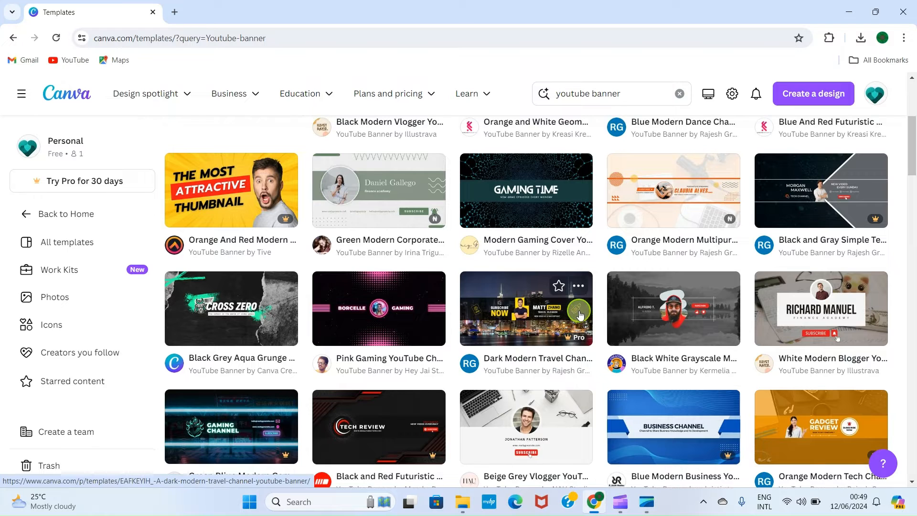
{"action": "scroll", "coordinate": [545, 242], "scroll_direction": "up", "scroll_amount": 2}
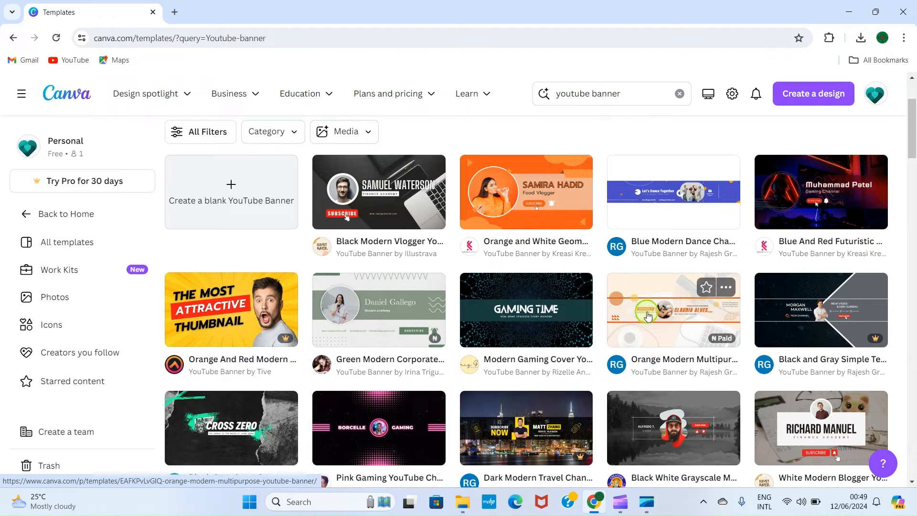
{"action": "scroll", "coordinate": [657, 313], "scroll_direction": "down", "scroll_amount": 2}
{"action": "scroll", "coordinate": [657, 313], "scroll_direction": "down", "scroll_amount": 2}
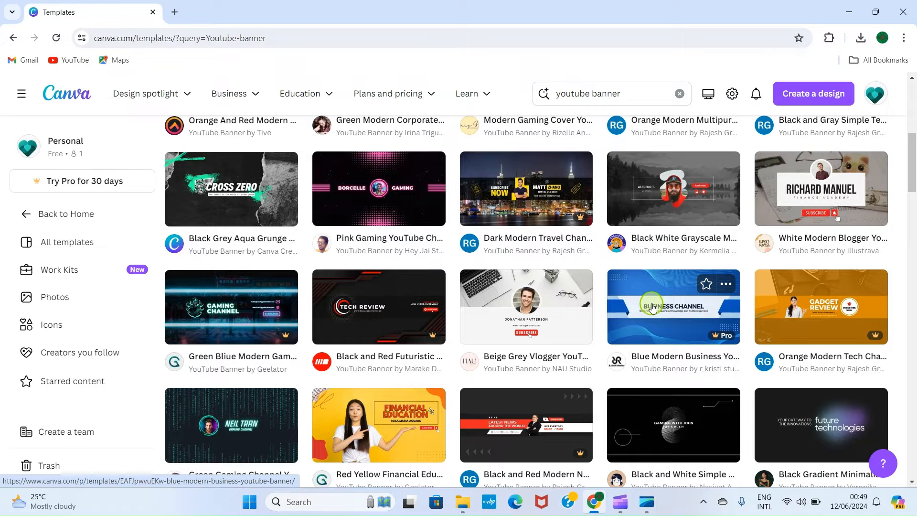
{"action": "scroll", "coordinate": [653, 308], "scroll_direction": "down", "scroll_amount": 5}
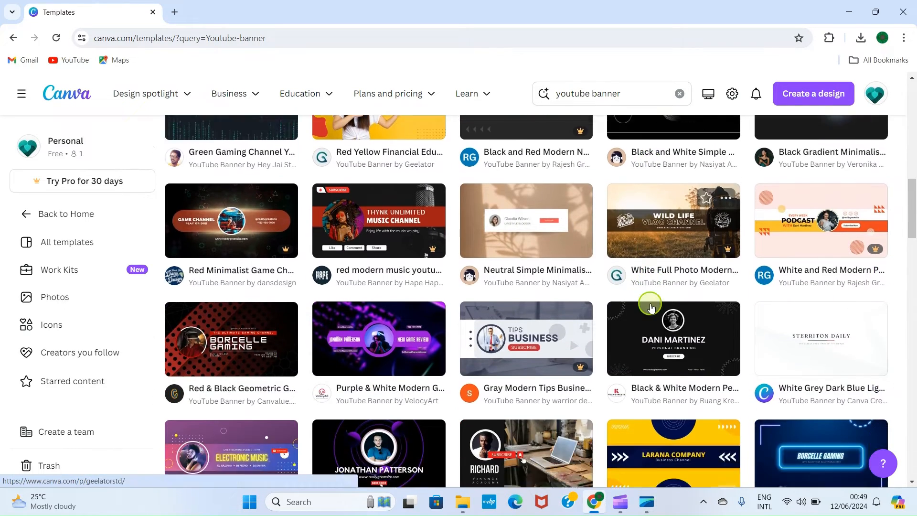
{"action": "scroll", "coordinate": [651, 308], "scroll_direction": "down", "scroll_amount": 4}
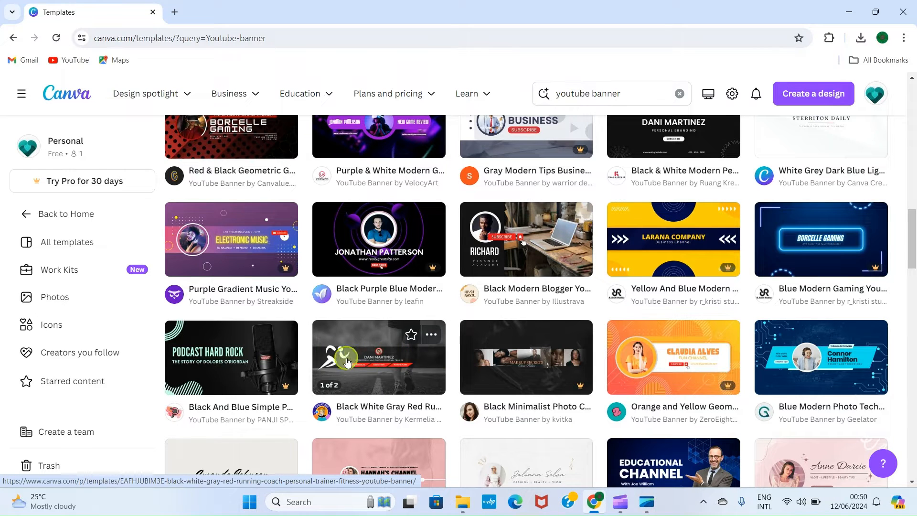
{"action": "left_click", "coordinate": [806, 362]}
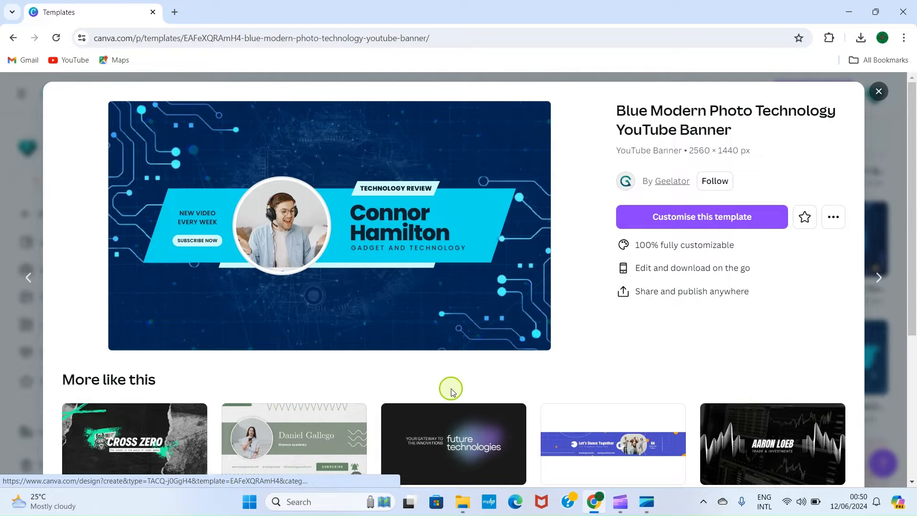
Examine the similar templates suggested beneath the banner preview, checking which ones require a Pro subscription.
{"action": "scroll", "coordinate": [501, 385], "scroll_direction": "down", "scroll_amount": 4}
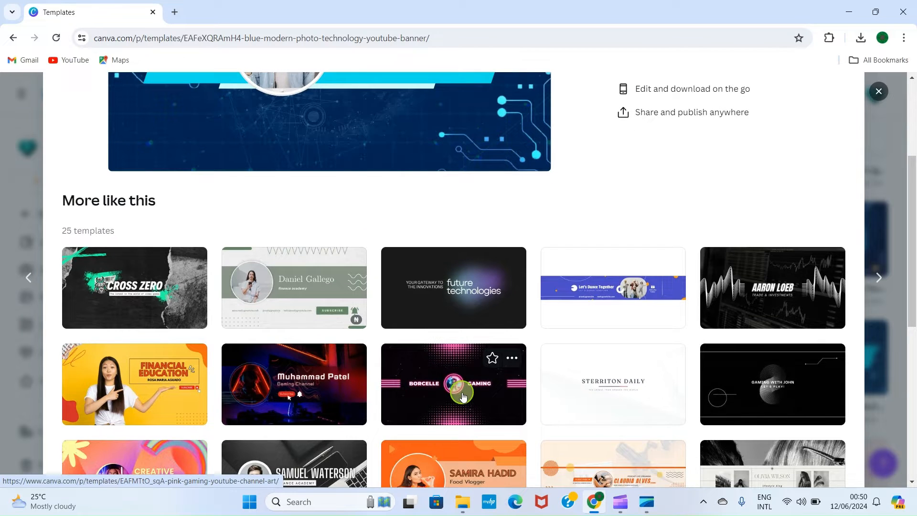
{"action": "scroll", "coordinate": [462, 396], "scroll_direction": "down", "scroll_amount": 5}
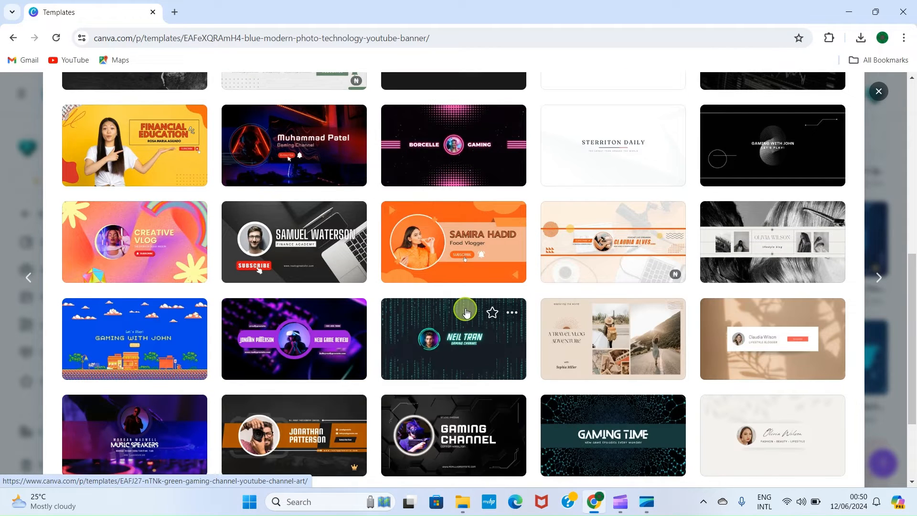
{"action": "scroll", "coordinate": [416, 309], "scroll_direction": "up", "scroll_amount": 1}
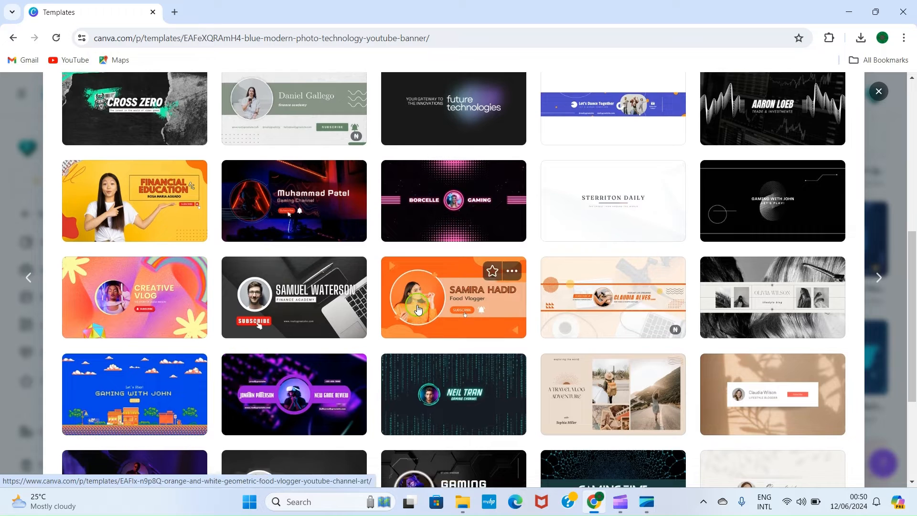
{"action": "scroll", "coordinate": [416, 308], "scroll_direction": "down", "scroll_amount": 3}
{"action": "scroll", "coordinate": [417, 308], "scroll_direction": "up", "scroll_amount": 1}
{"action": "scroll", "coordinate": [343, 406], "scroll_direction": "down", "scroll_amount": 1}
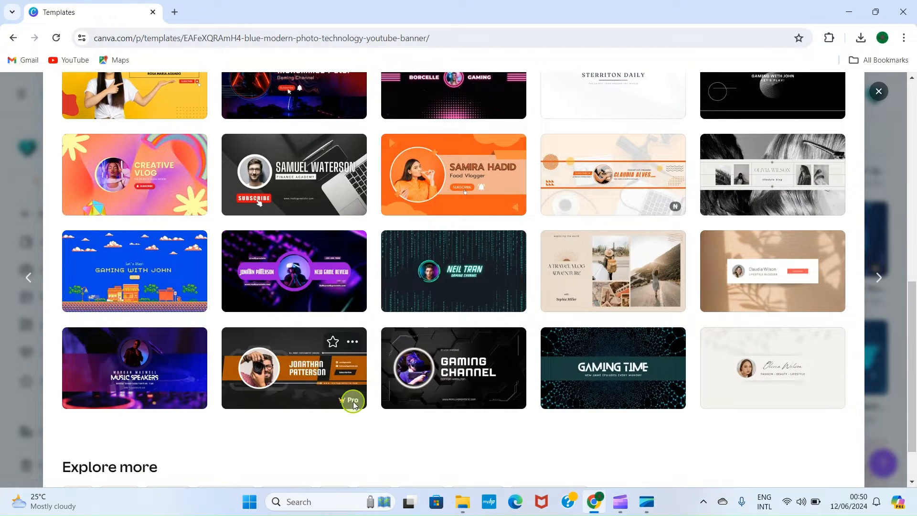
{"action": "mouse_move", "coordinate": [345, 397]}
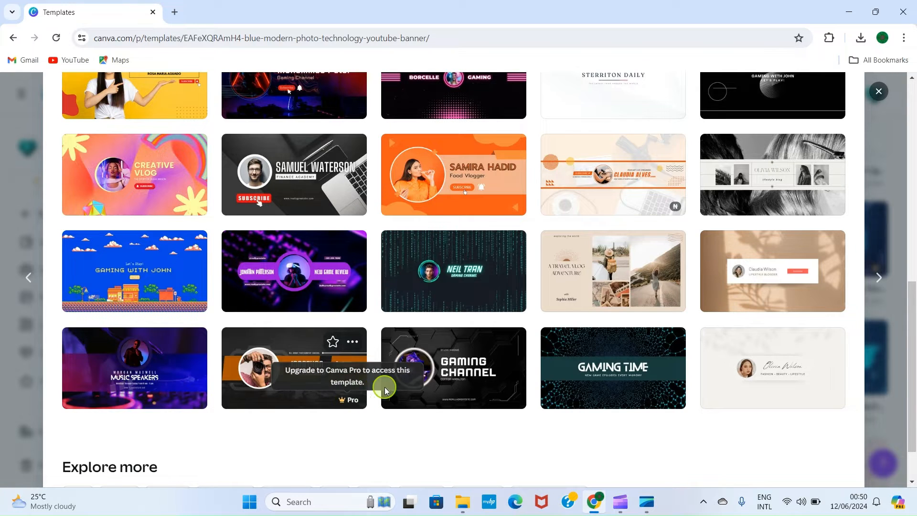
{"action": "scroll", "coordinate": [487, 261], "scroll_direction": "up", "scroll_amount": 10}
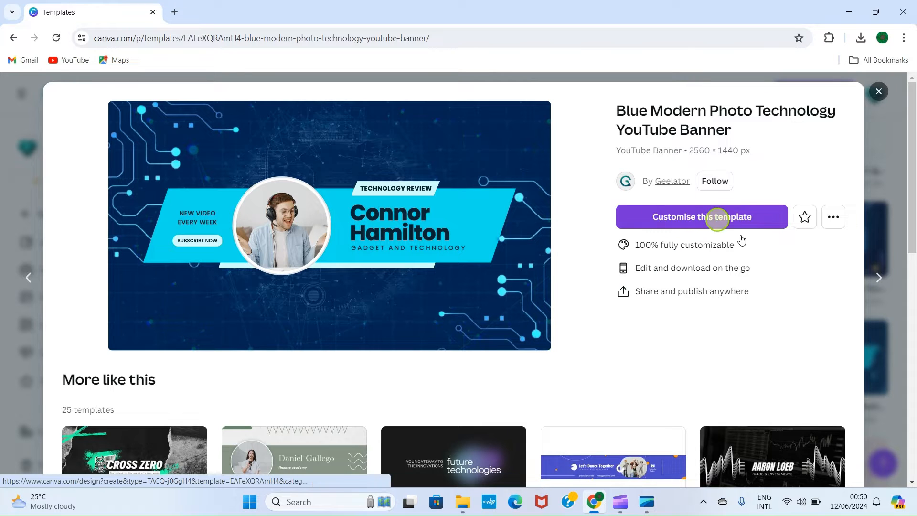
Start customising the Blue Modern Photo Technology YouTube Banner template and show rulers and guides in the editor.
{"action": "left_click", "coordinate": [694, 219]}
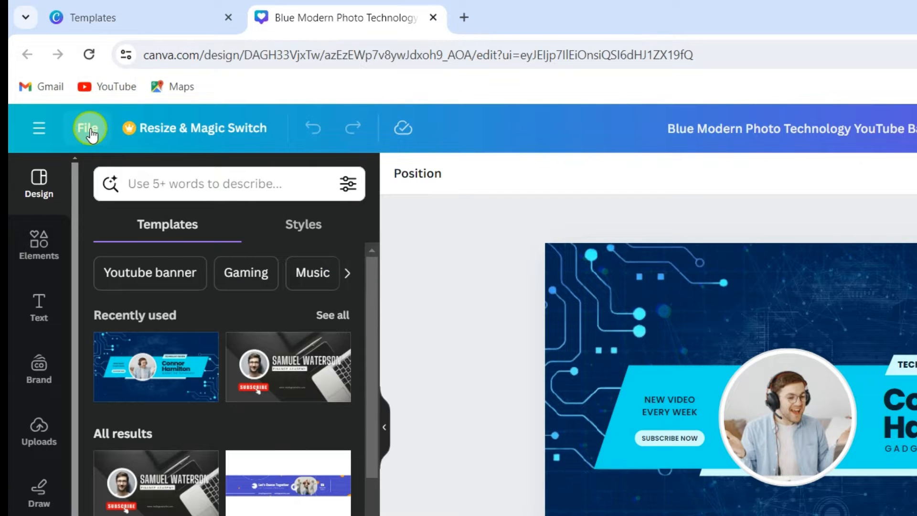
{"action": "left_click", "coordinate": [88, 129]}
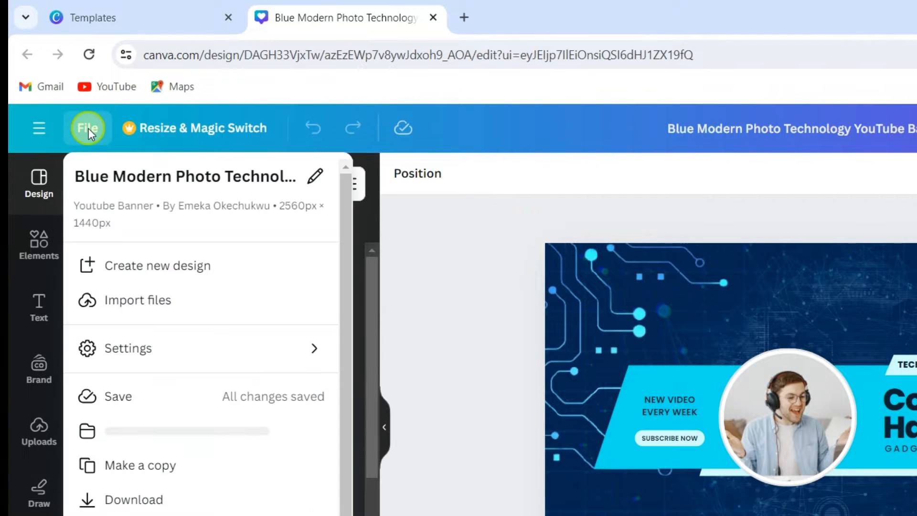
{"action": "mouse_move", "coordinate": [194, 352]}
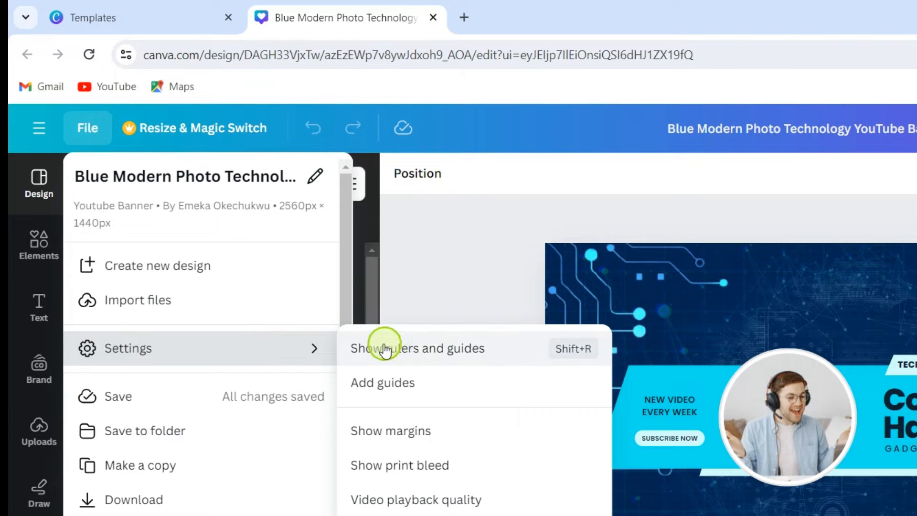
{"action": "left_click", "coordinate": [444, 351]}
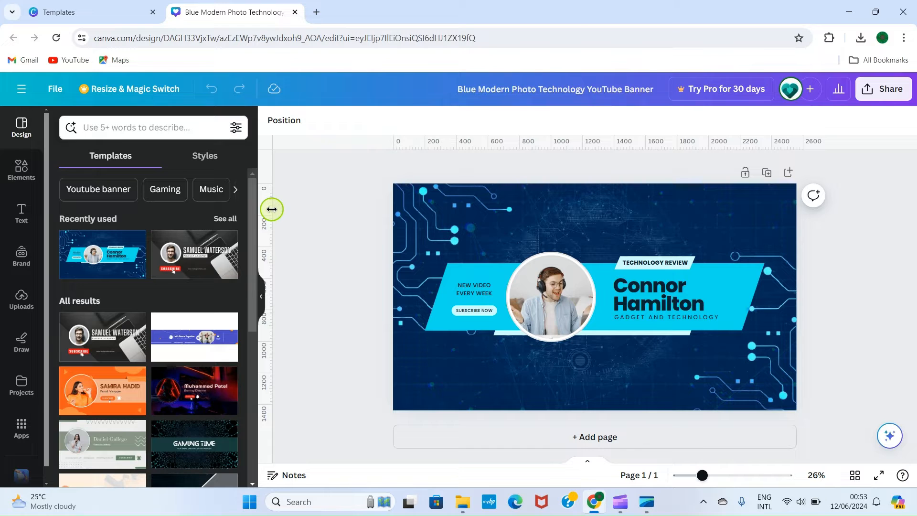
Place a vertical guide through the left part of the banner at about the 515 ruler mark.
{"action": "left_click_drag", "start_coordinate": [271, 209], "coordinate": [476, 196]}
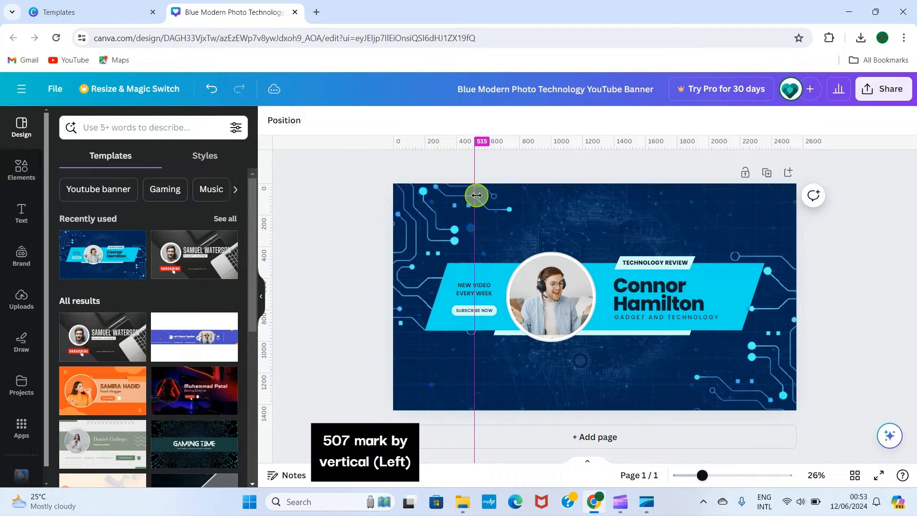
{"action": "left_click_drag", "start_coordinate": [477, 195], "coordinate": [474, 159]}
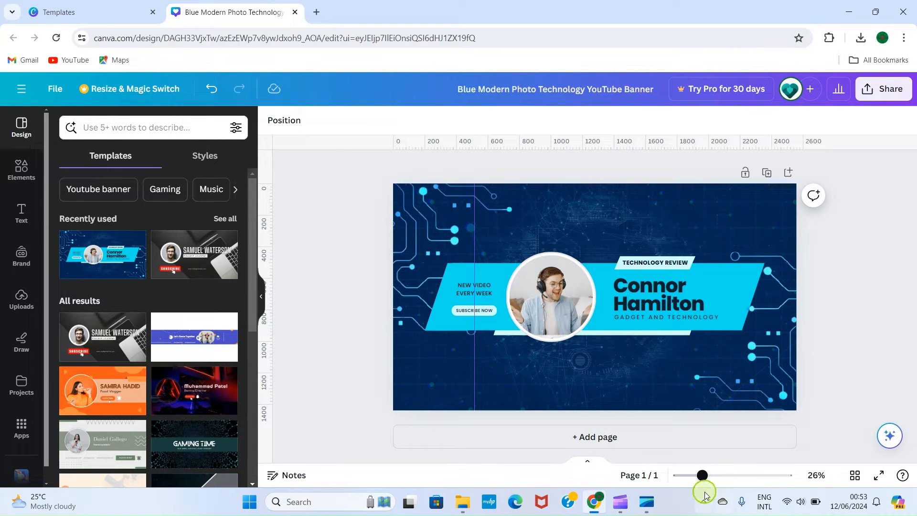
{"action": "left_click_drag", "start_coordinate": [703, 477], "coordinate": [735, 477]}
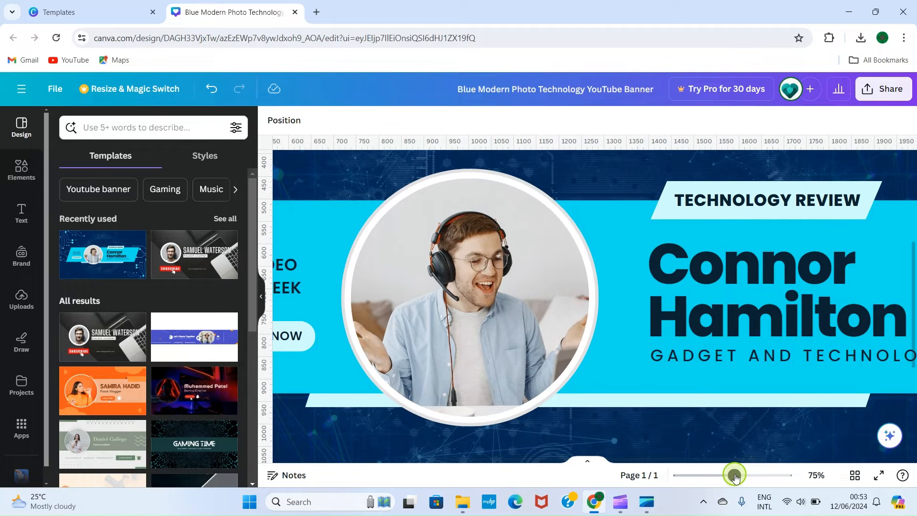
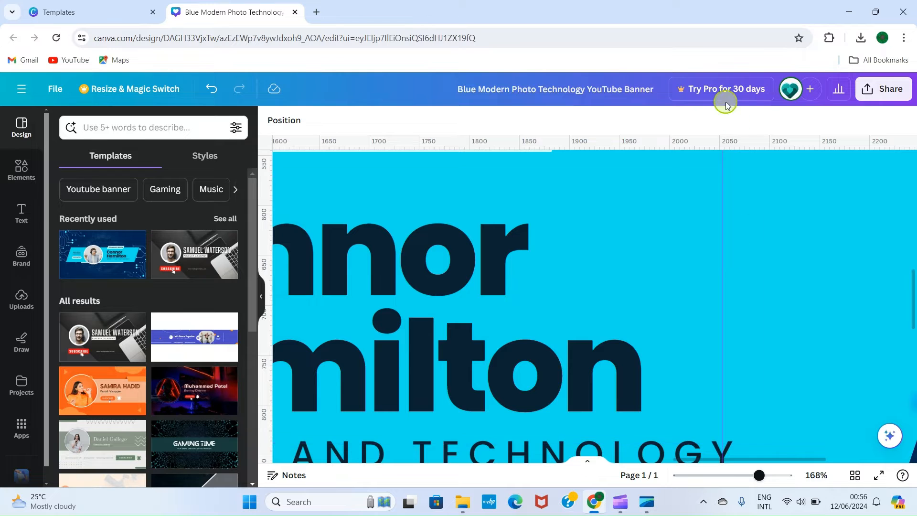
Replace the large placeholder name on the cyan band with the title GODWIN TECH.
{"action": "left_click_drag", "start_coordinate": [765, 475], "coordinate": [704, 464]}
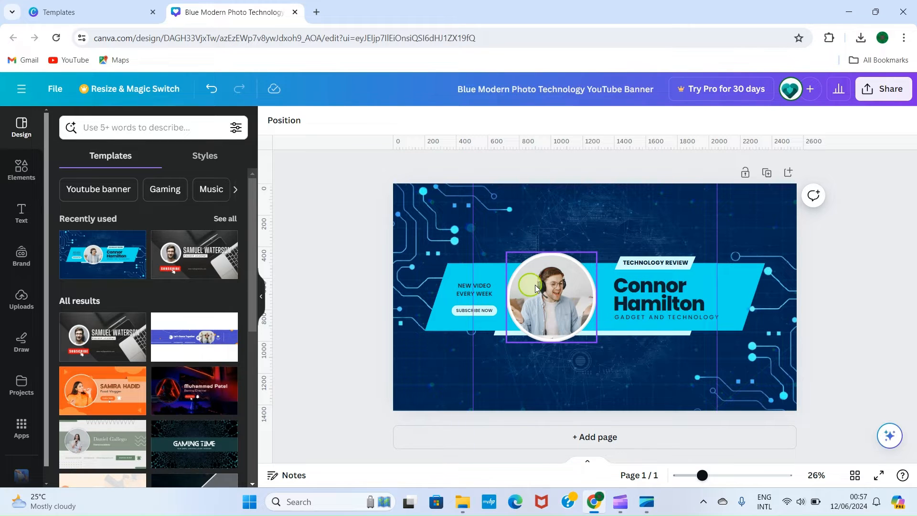
{"action": "left_click", "coordinate": [672, 299]}
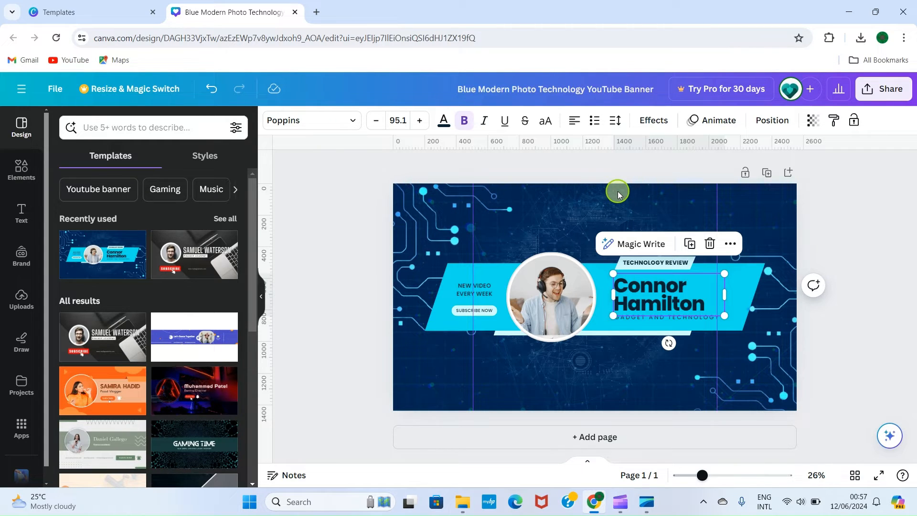
{"action": "double_click", "coordinate": [666, 298]}
{"action": "left_click", "coordinate": [686, 290]}
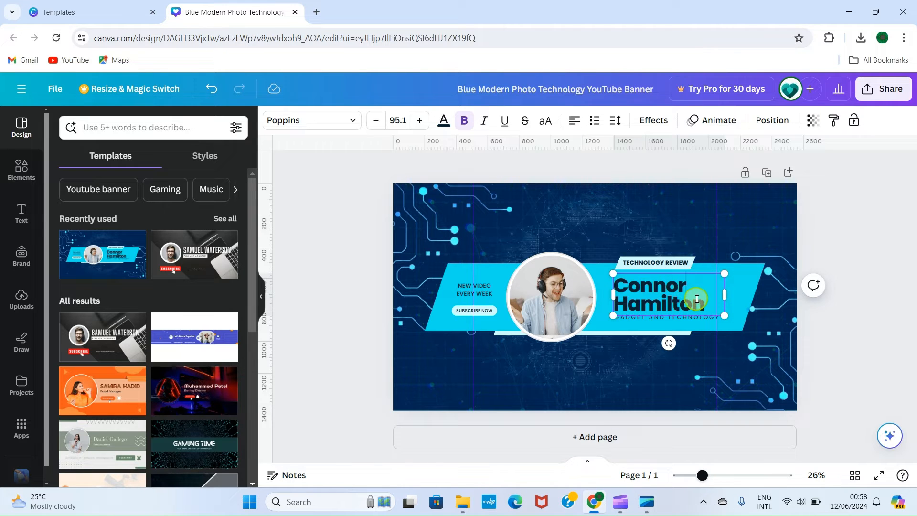
{"action": "key", "text": "BackSpace"}
{"action": "key", "text": "BackSpace"}
{"action": "key", "text": "BackSpace"}
{"action": "key", "text": "BackSpace"}
{"action": "key", "text": "BackSpace"}
{"action": "key", "text": "BackSpace"}
{"action": "key", "text": "BackSpace"}
{"action": "key", "text": "BackSpace"}
{"action": "key", "text": "BackSpace"}
{"action": "key", "text": "BackSpace"}
{"action": "key", "text": "BackSpace"}
{"action": "key", "text": "BackSpace"}
{"action": "key", "text": "BackSpace"}
{"action": "key", "text": "BackSpace"}
{"action": "key", "text": "BackSpace"}
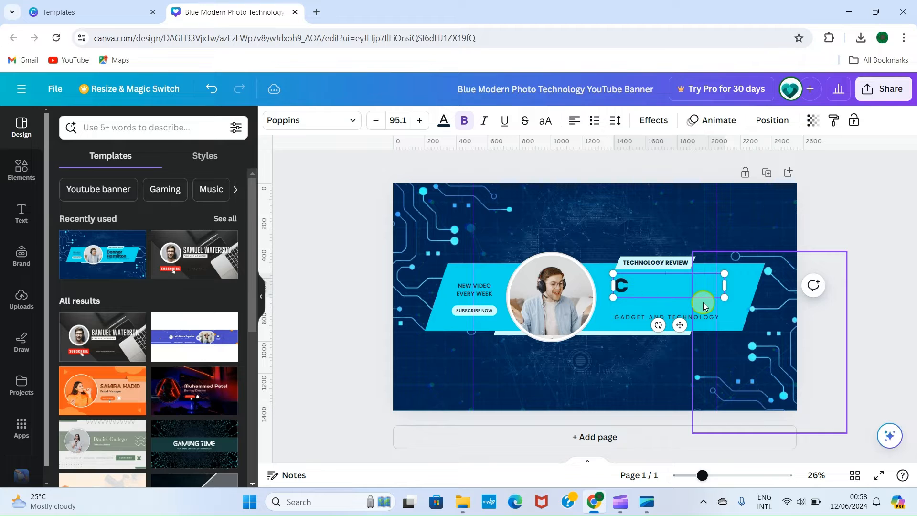
{"action": "type", "text": "GODWIN TECH"}
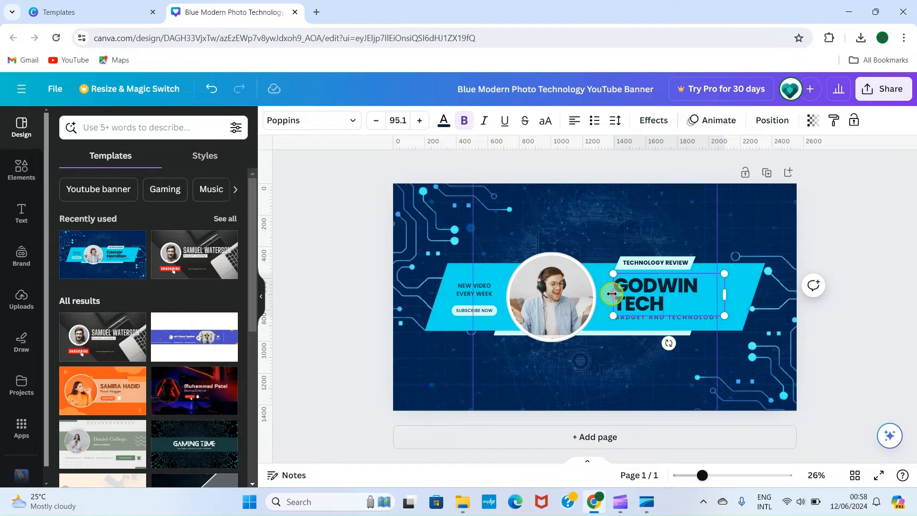
Widen the GODWIN TECH text box so the title fits on one line, and shift it clear of the circular photo.
{"action": "left_click_drag", "start_coordinate": [612, 293], "coordinate": [575, 292]}
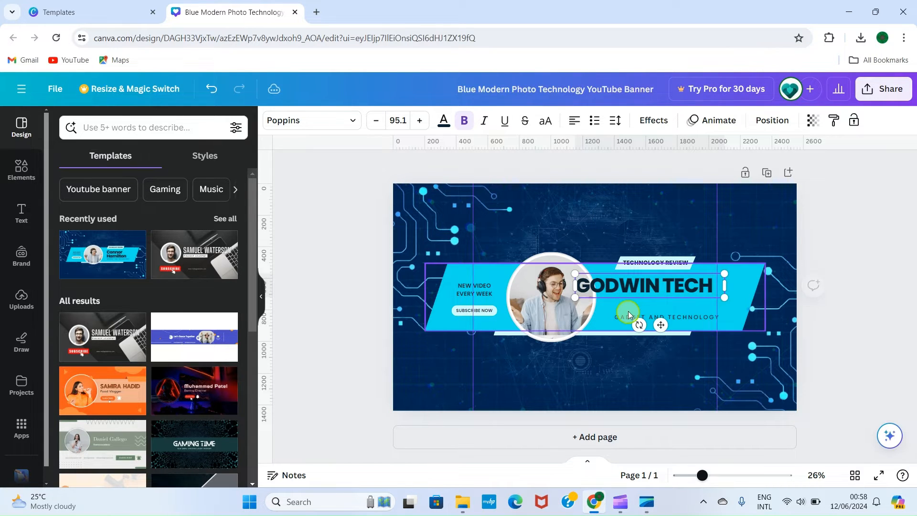
{"action": "left_click", "coordinate": [649, 280]}
{"action": "left_click_drag", "start_coordinate": [649, 279], "coordinate": [668, 284]}
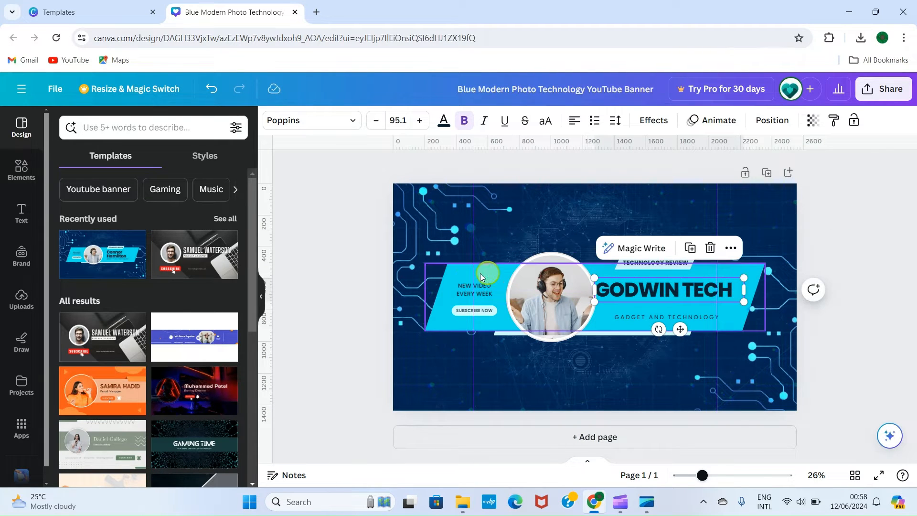
Delete the NEW VIDEO EVERY WEEK text and the SUBSCRIBE NOW label together with its rounded background shape.
{"action": "left_click", "coordinate": [469, 293]}
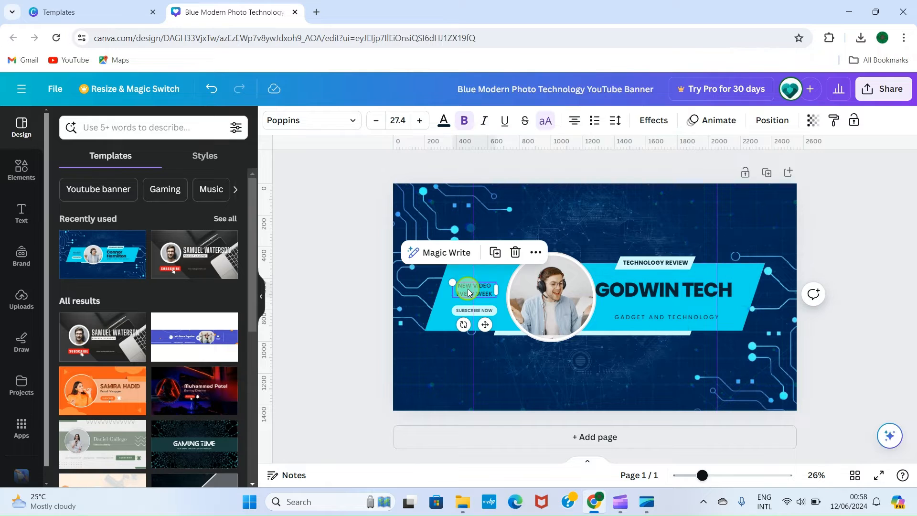
{"action": "key", "text": "Delete"}
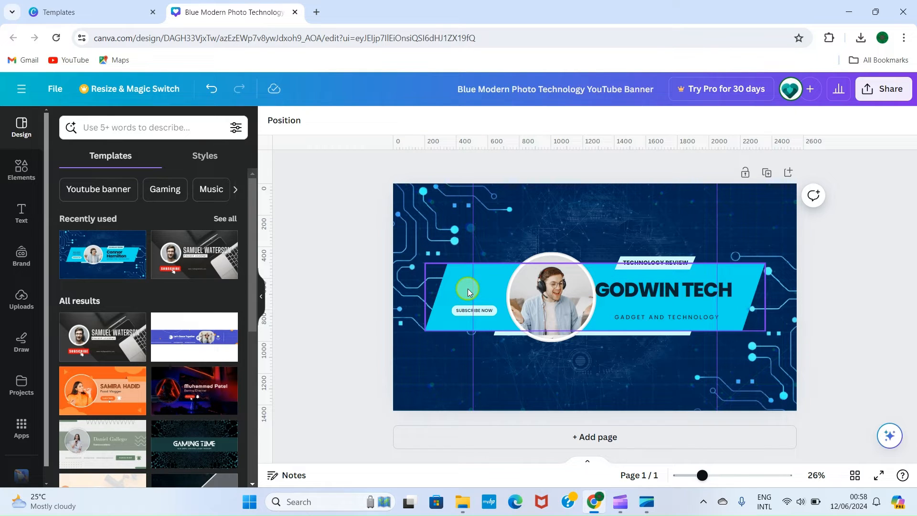
{"action": "left_click", "coordinate": [487, 308]}
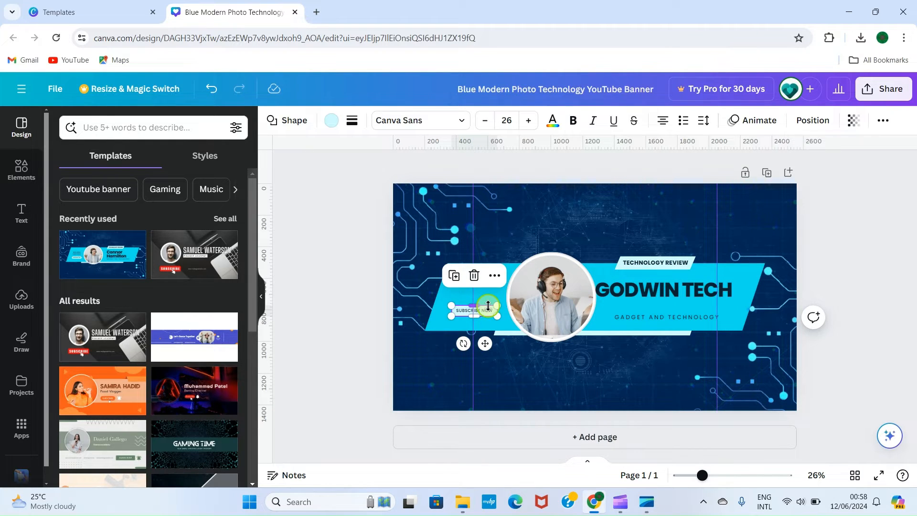
{"action": "key", "text": "Delete"}
{"action": "left_click", "coordinate": [488, 307]}
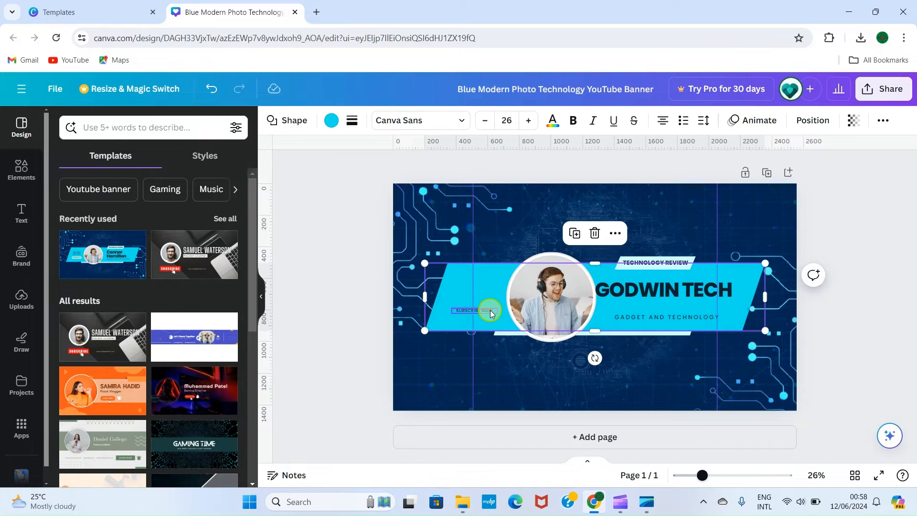
{"action": "left_click", "coordinate": [490, 313]}
{"action": "key", "text": "Delete"}
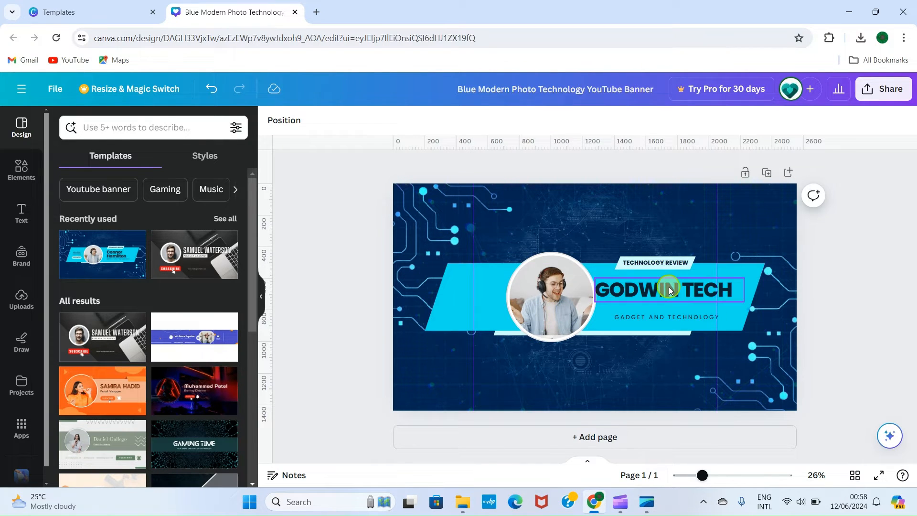
Move the circular photo to the banner's left end and shift the GODWIN TECH title up and left within the cyan band.
{"action": "left_click", "coordinate": [546, 271]}
{"action": "left_click_drag", "start_coordinate": [549, 282], "coordinate": [424, 282]}
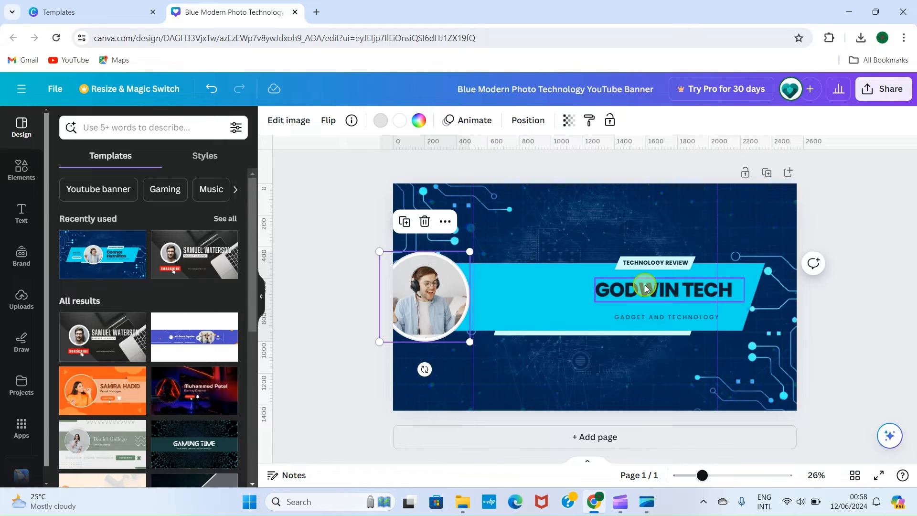
{"action": "left_click_drag", "start_coordinate": [650, 290], "coordinate": [577, 277]}
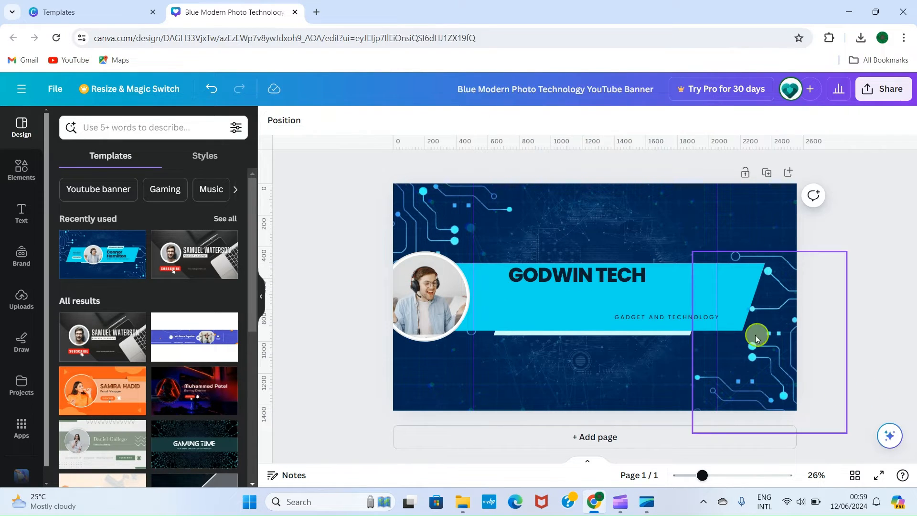
Replace the GADGET AND TECHNOLOGY tagline with SMARTPHONE & COMPUTER + SELF-PUBLISHING + YOUTUBE EDUCATION and widen its text box across the cyan band.
{"action": "double_click", "coordinate": [662, 319]}
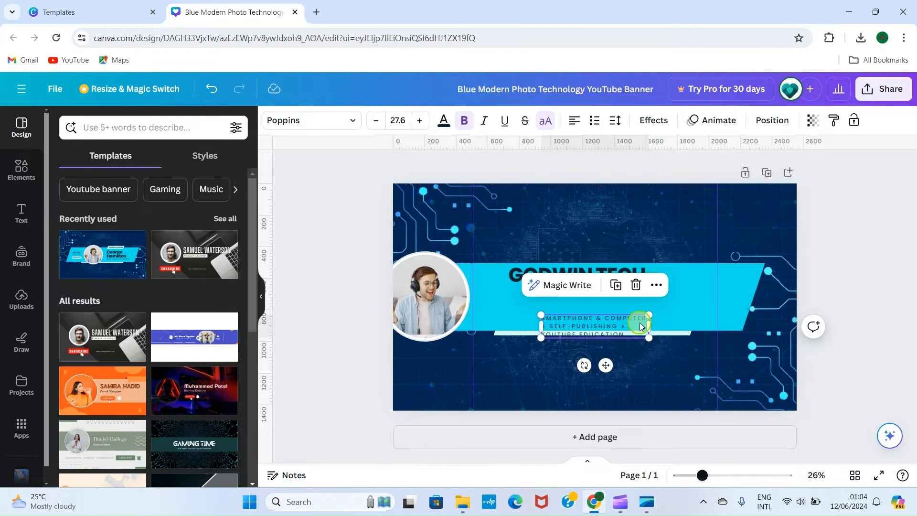
{"action": "left_click_drag", "start_coordinate": [704, 481], "coordinate": [732, 480]}
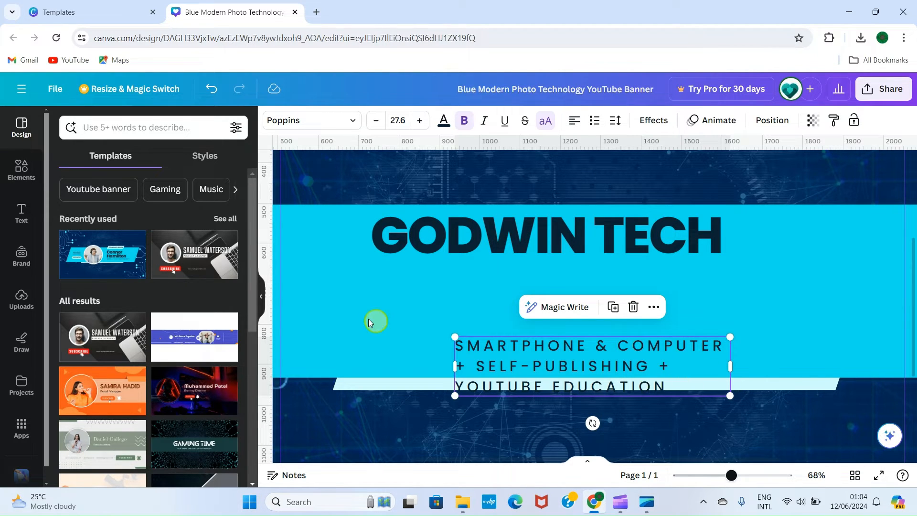
{"action": "left_click_drag", "start_coordinate": [451, 369], "coordinate": [264, 350]}
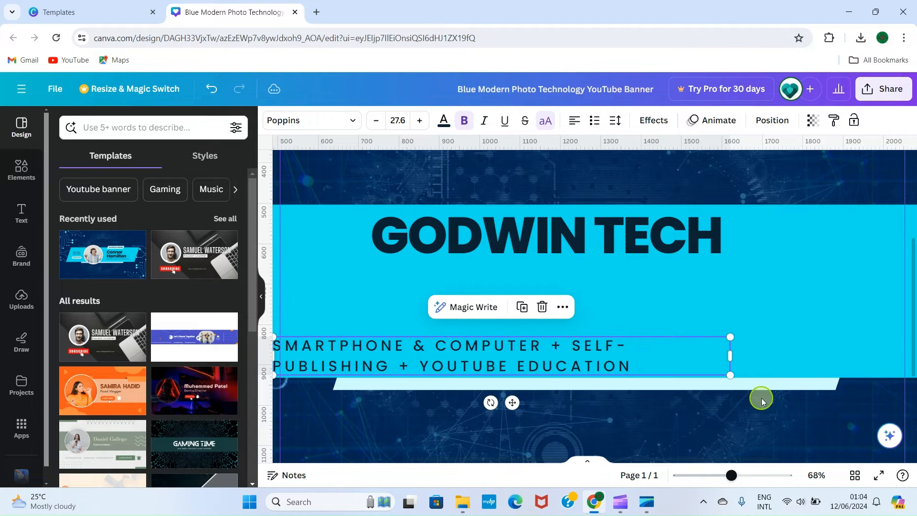
{"action": "left_click_drag", "start_coordinate": [730, 356], "coordinate": [881, 356]}
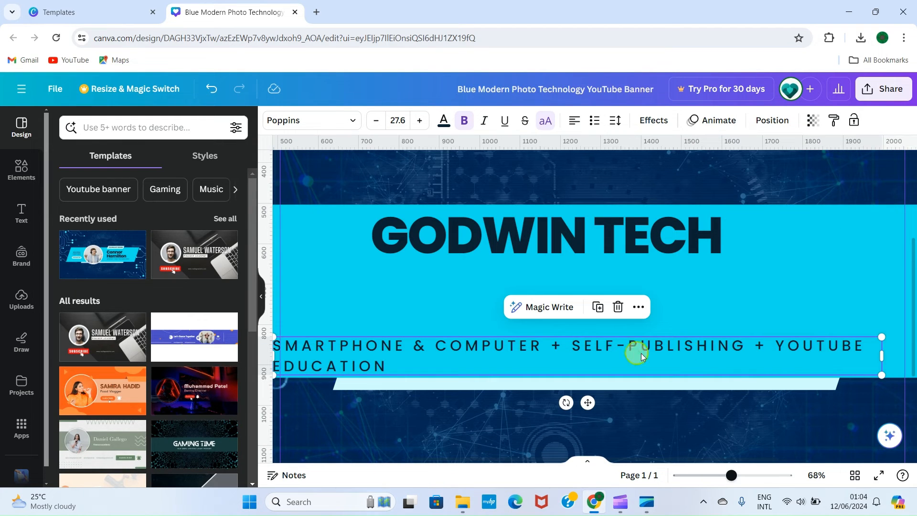
Reduce the whole tagline's font size to 19.6 so it fits on a single line.
{"action": "left_click", "coordinate": [406, 366]}
{"action": "left_click", "coordinate": [404, 367]}
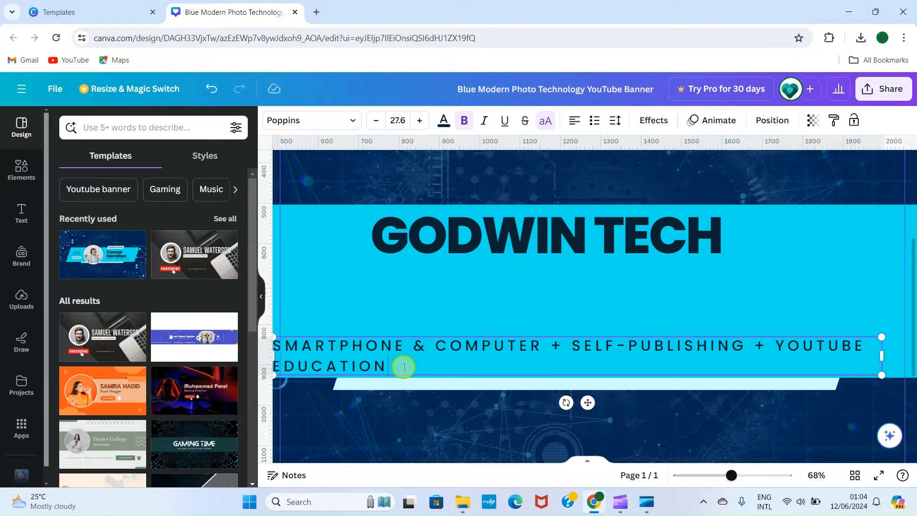
{"action": "key", "text": "ctrl+a"}
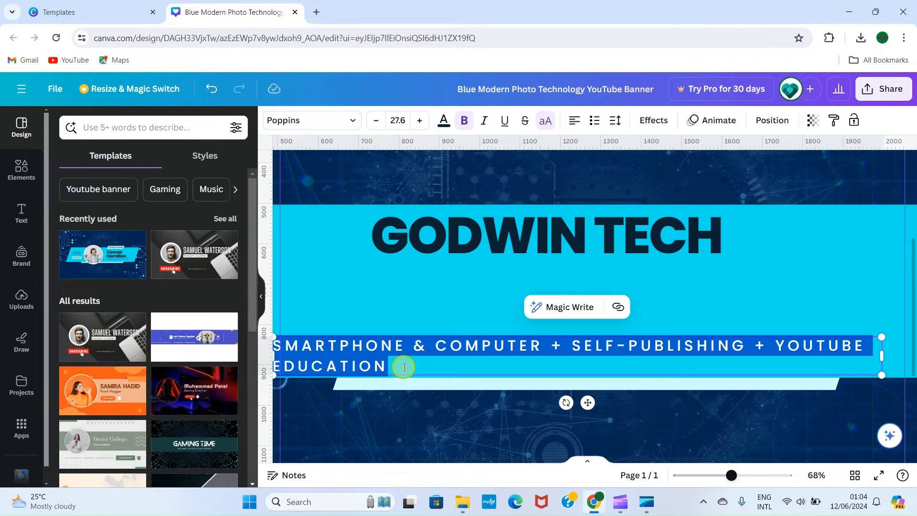
{"action": "left_click", "coordinate": [376, 121]}
{"action": "left_click", "coordinate": [376, 120]}
{"action": "left_click", "coordinate": [378, 120]}
{"action": "left_click", "coordinate": [377, 121]}
{"action": "left_click", "coordinate": [377, 120]}
{"action": "left_click", "coordinate": [377, 120]}
{"action": "left_click", "coordinate": [378, 120]}
{"action": "left_click", "coordinate": [377, 120]}
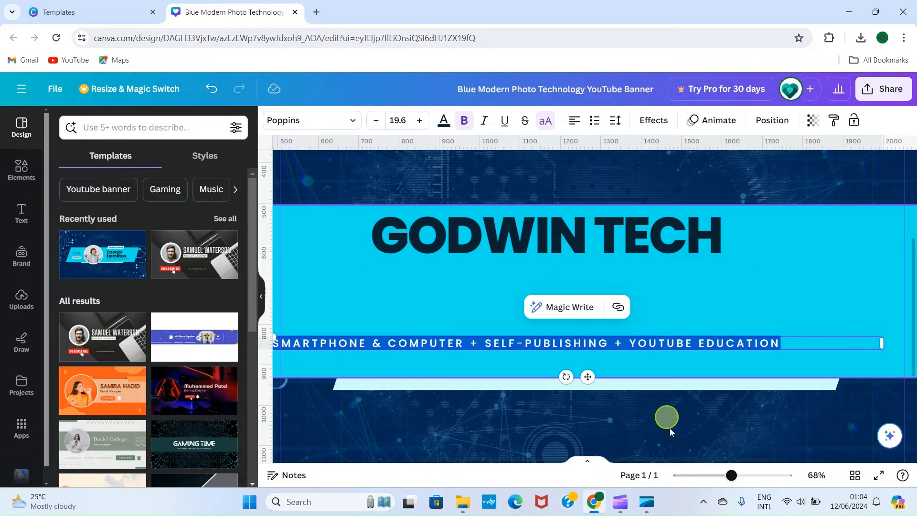
Move the tagline slightly right and down so it sits just above the cyan band's lower edge.
{"action": "left_click_drag", "start_coordinate": [732, 475], "coordinate": [710, 475]}
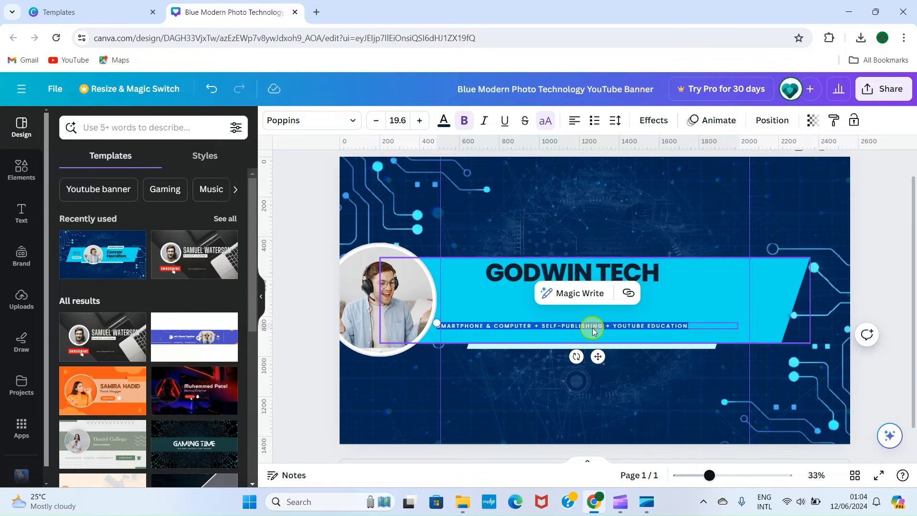
{"action": "left_click", "coordinate": [675, 393]}
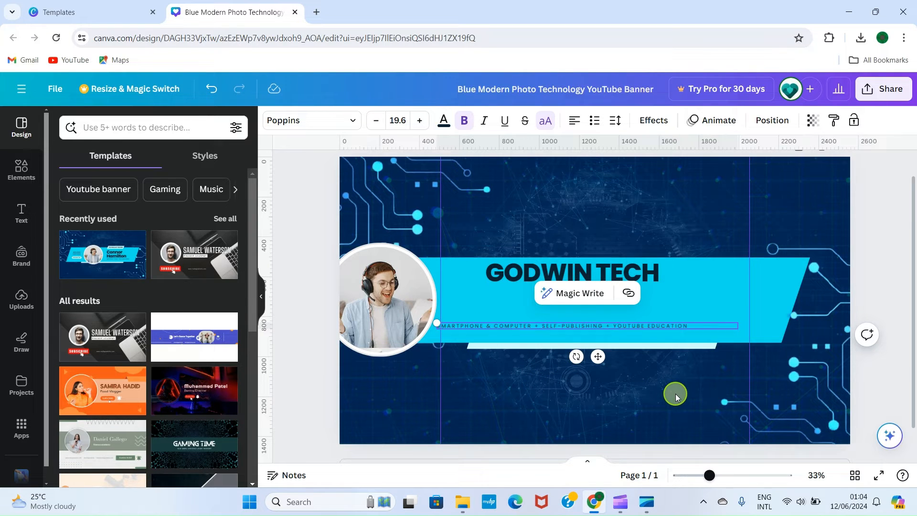
{"action": "left_click", "coordinate": [598, 326]}
{"action": "left_click_drag", "start_coordinate": [598, 328], "coordinate": [615, 336]}
{"action": "left_click", "coordinate": [552, 276]}
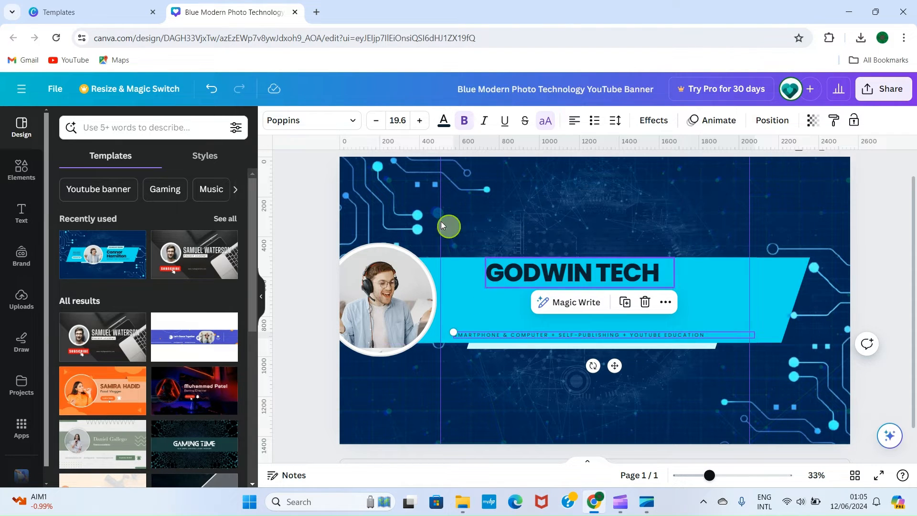
Add a heading text box to the banner and enter TECHNOLOGY ACADEMY as its text.
{"action": "left_click", "coordinate": [15, 212]}
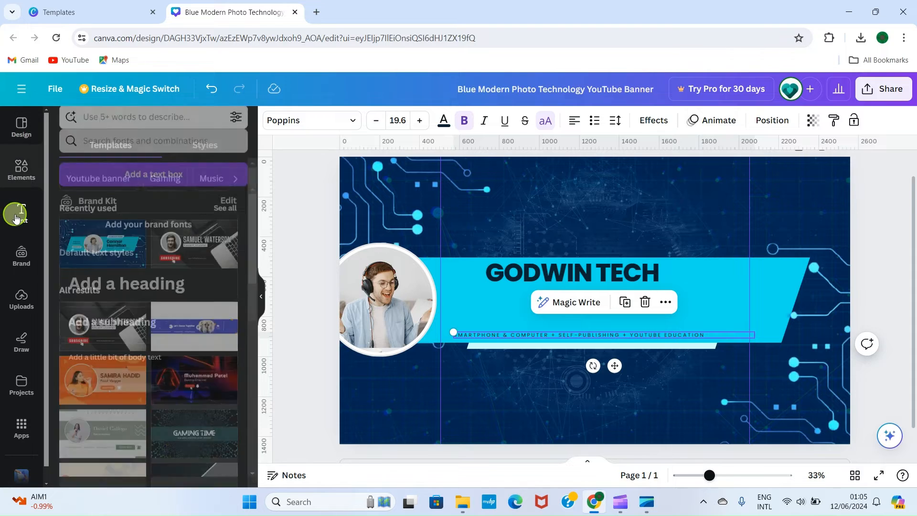
{"action": "left_click", "coordinate": [122, 269]}
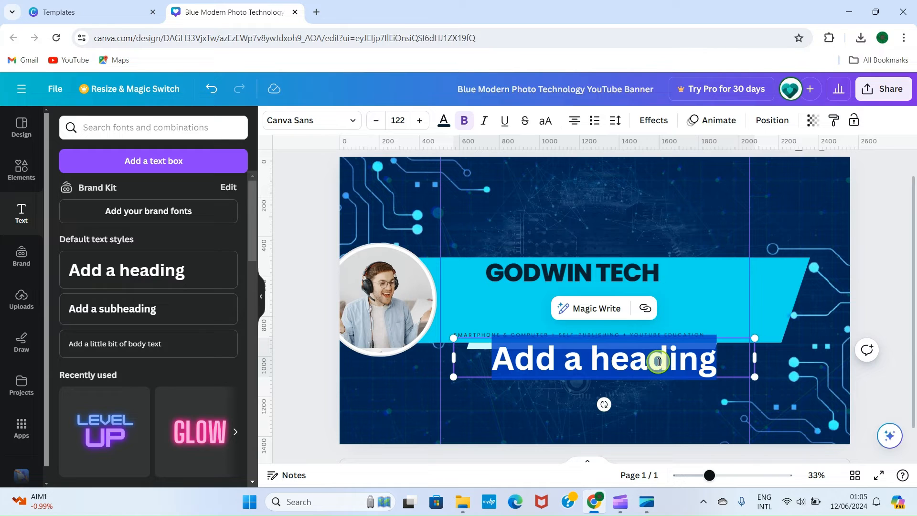
{"action": "key", "text": "BackSpace"}
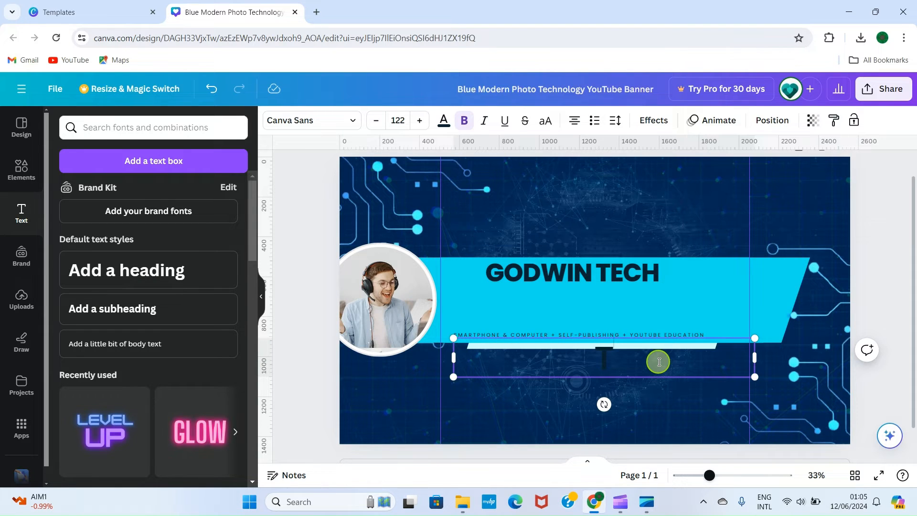
{"action": "type", "text": "CHNOLOGY AC"}
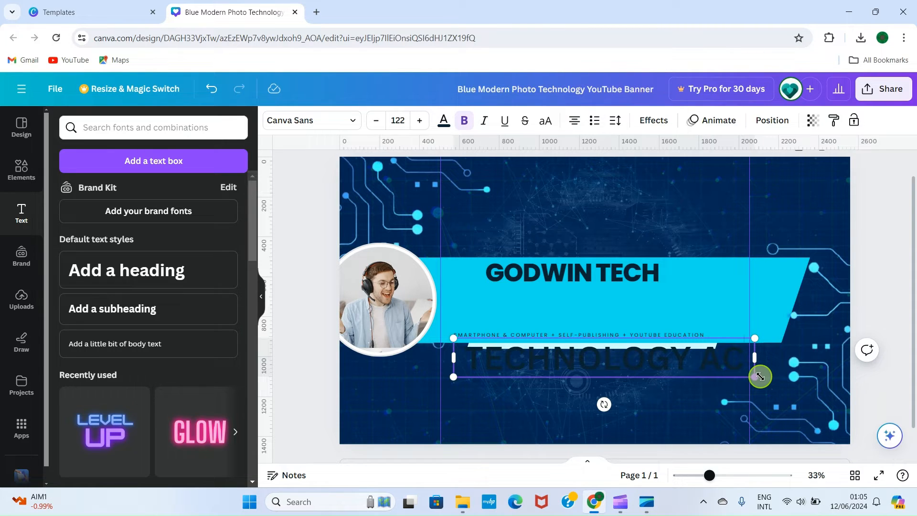
{"action": "type", "text": "ADEMY"}
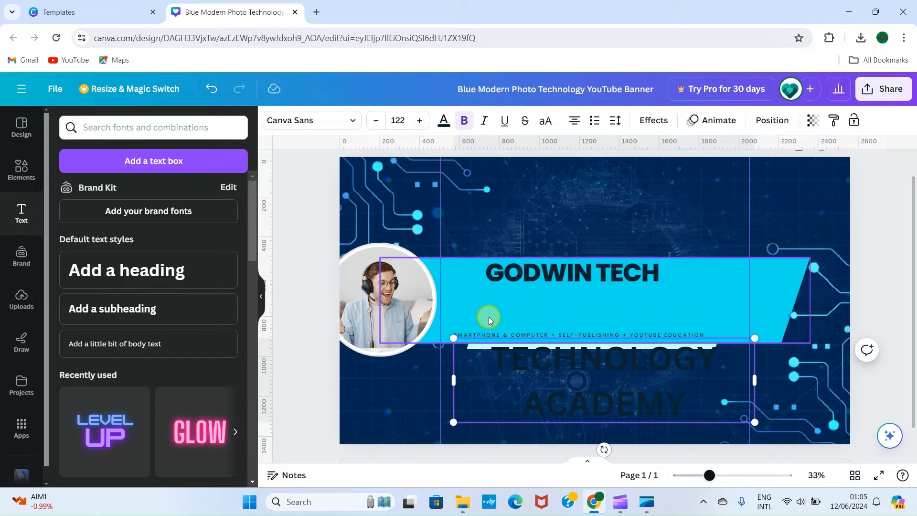
Change the TECHNOLOGY ACADEMY heading's text colour to white.
{"action": "triple_click", "coordinate": [684, 401]}
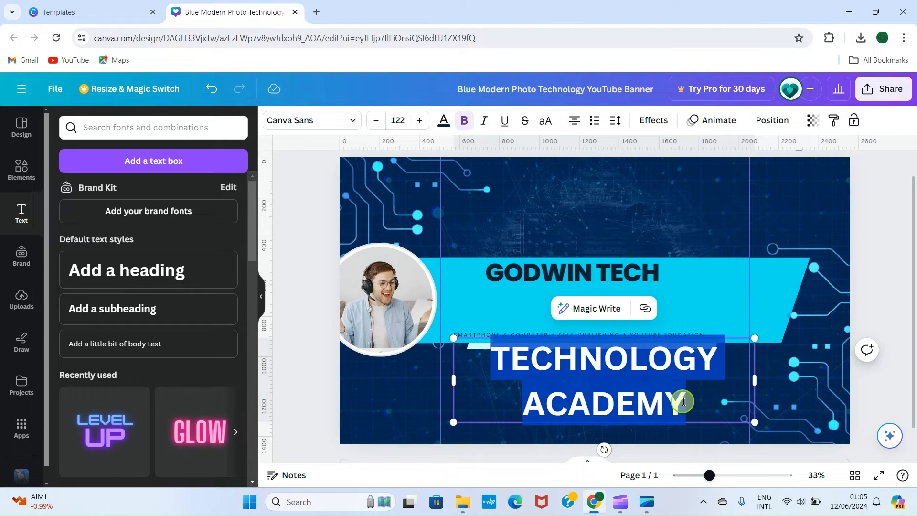
{"action": "left_click", "coordinate": [444, 119]}
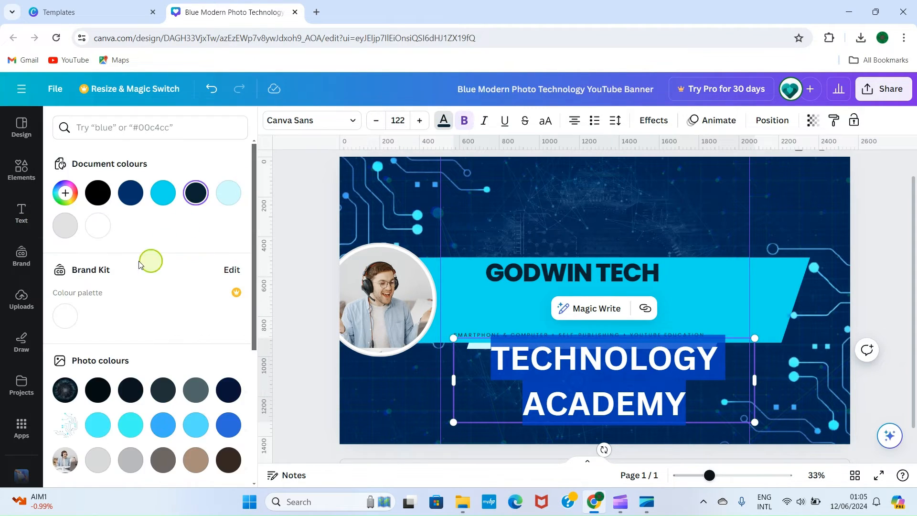
{"action": "left_click", "coordinate": [98, 224]}
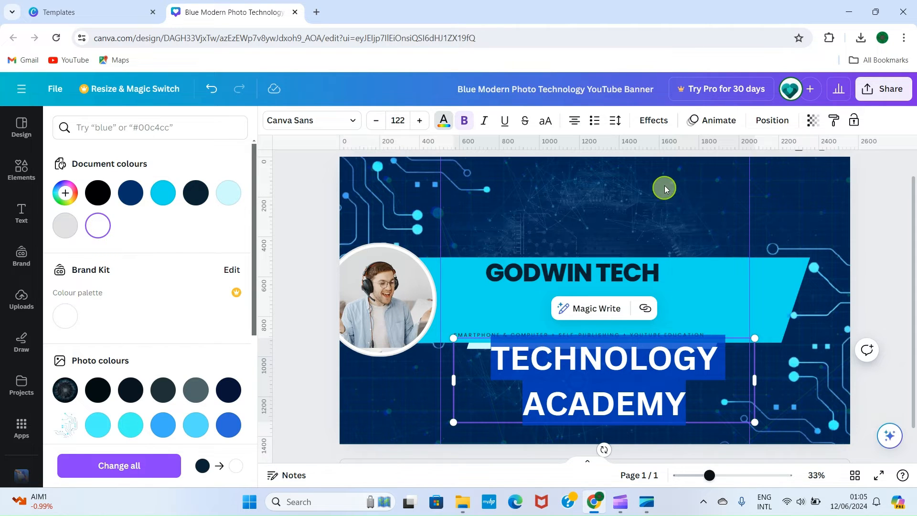
{"action": "left_click", "coordinate": [651, 194]}
Narrow the TECHNOLOGY ACADEMY text box and reduce its font size to 65 so the heading fits on one line.
{"action": "left_click", "coordinate": [657, 395]}
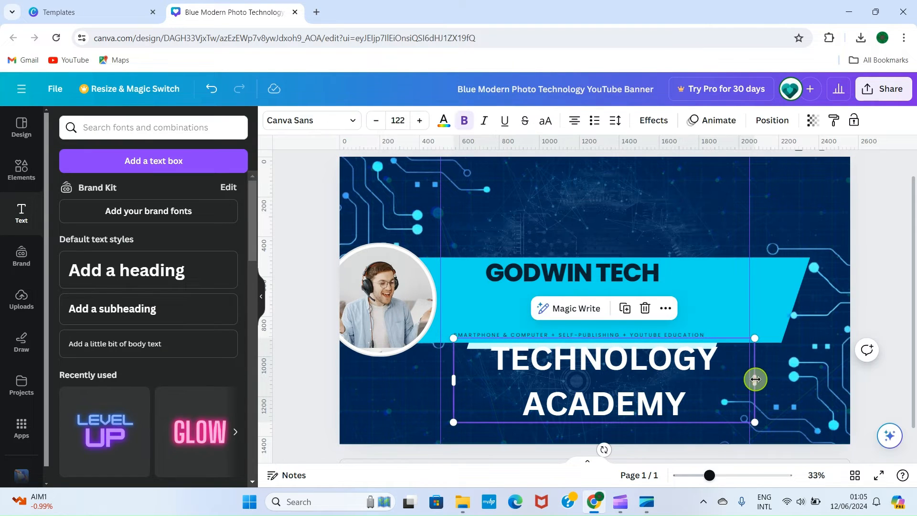
{"action": "left_click_drag", "start_coordinate": [755, 379], "coordinate": [722, 378]}
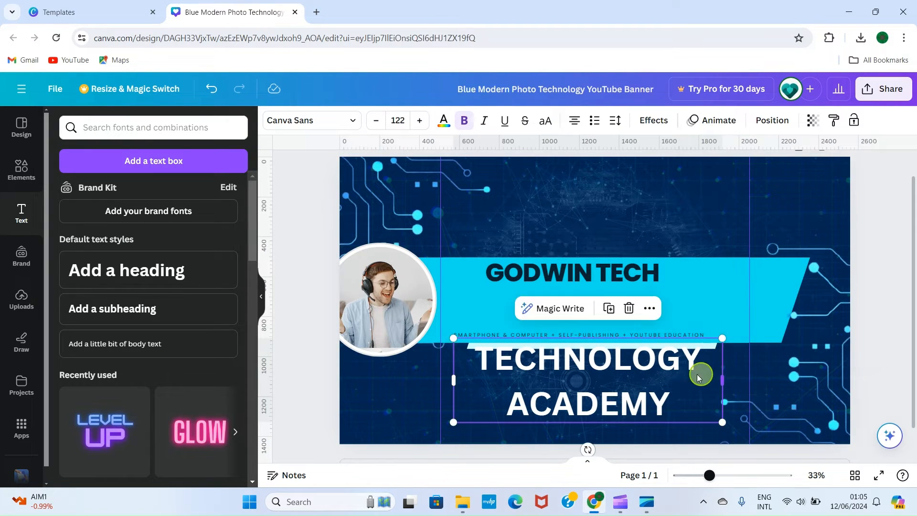
{"action": "double_click", "coordinate": [675, 391]}
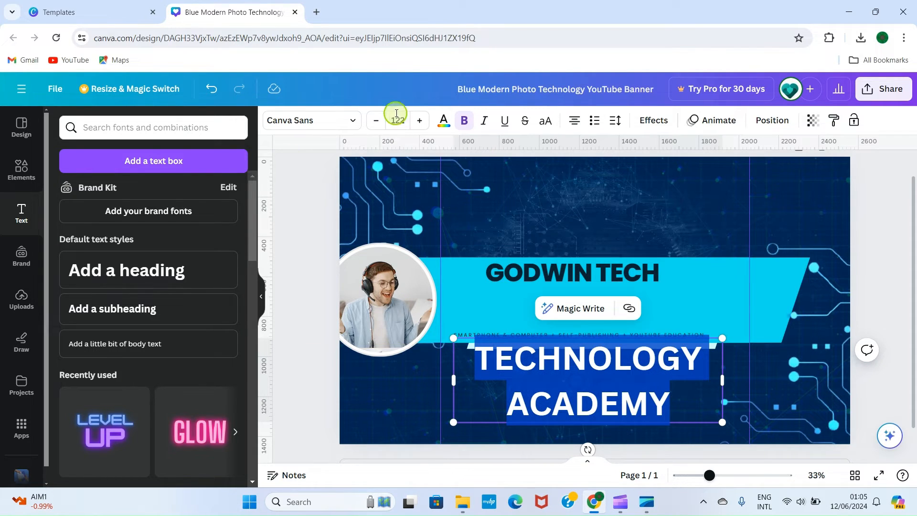
{"action": "left_click", "coordinate": [375, 119]}
{"action": "left_click", "coordinate": [376, 120]}
{"action": "left_click", "coordinate": [375, 120]}
{"action": "left_click", "coordinate": [375, 120]}
{"action": "left_click", "coordinate": [376, 120]}
{"action": "left_click", "coordinate": [376, 120]}
{"action": "left_click", "coordinate": [375, 120]}
{"action": "left_click", "coordinate": [375, 119]}
{"action": "left_click", "coordinate": [375, 120]}
{"action": "left_click", "coordinate": [376, 120]}
{"action": "left_click", "coordinate": [375, 119]}
{"action": "left_click", "coordinate": [375, 120]}
{"action": "left_click", "coordinate": [375, 120]}
{"action": "left_click", "coordinate": [374, 120]}
{"action": "left_click", "coordinate": [375, 120]}
{"action": "left_click", "coordinate": [374, 120]}
{"action": "left_click", "coordinate": [374, 119]}
{"action": "left_click", "coordinate": [374, 120]}
{"action": "left_click", "coordinate": [375, 119]}
{"action": "left_click", "coordinate": [374, 120]}
{"action": "left_click", "coordinate": [374, 120]}
{"action": "double_click", "coordinate": [374, 119]}
{"action": "double_click", "coordinate": [374, 120]}
{"action": "left_click", "coordinate": [375, 120]}
{"action": "double_click", "coordinate": [374, 120]}
{"action": "left_click", "coordinate": [375, 120]}
{"action": "double_click", "coordinate": [375, 120]}
{"action": "left_click", "coordinate": [374, 120]}
{"action": "double_click", "coordinate": [374, 120]}
{"action": "left_click", "coordinate": [374, 120]}
{"action": "double_click", "coordinate": [375, 119]}
{"action": "left_click", "coordinate": [374, 120]}
{"action": "double_click", "coordinate": [374, 120]}
{"action": "left_click", "coordinate": [374, 120]}
{"action": "double_click", "coordinate": [375, 119]}
{"action": "left_click", "coordinate": [375, 120]}
{"action": "double_click", "coordinate": [375, 120]}
{"action": "left_click", "coordinate": [374, 120]}
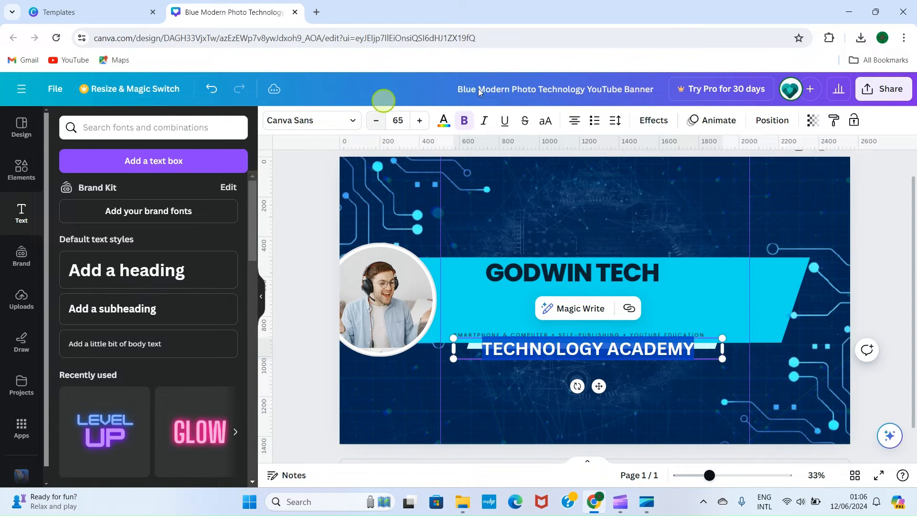
{"action": "left_click", "coordinate": [606, 205]}
Move TECHNOLOGY ACADEMY up into the cyan band and shift GODWIN TECH right so it sits directly above it.
{"action": "left_click", "coordinate": [568, 352]}
{"action": "left_click_drag", "start_coordinate": [569, 350], "coordinate": [600, 258]}
{"action": "left_click", "coordinate": [575, 281]}
{"action": "left_click", "coordinate": [588, 303]}
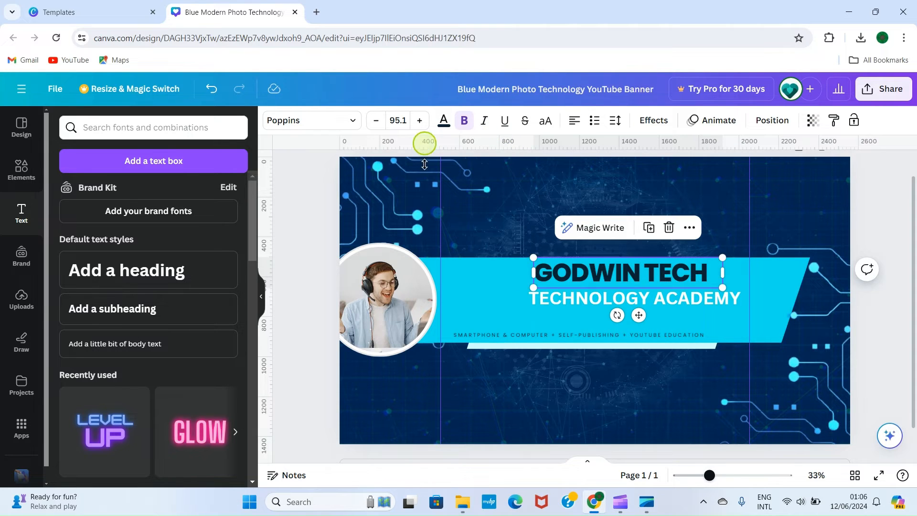
Change the GODWIN TECH title's text colour to white.
{"action": "left_click", "coordinate": [444, 120]}
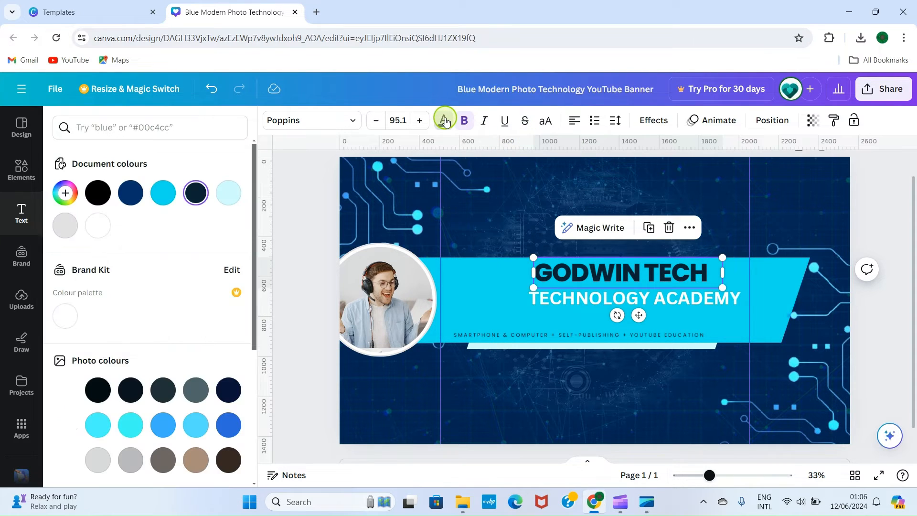
{"action": "left_click", "coordinate": [96, 228]}
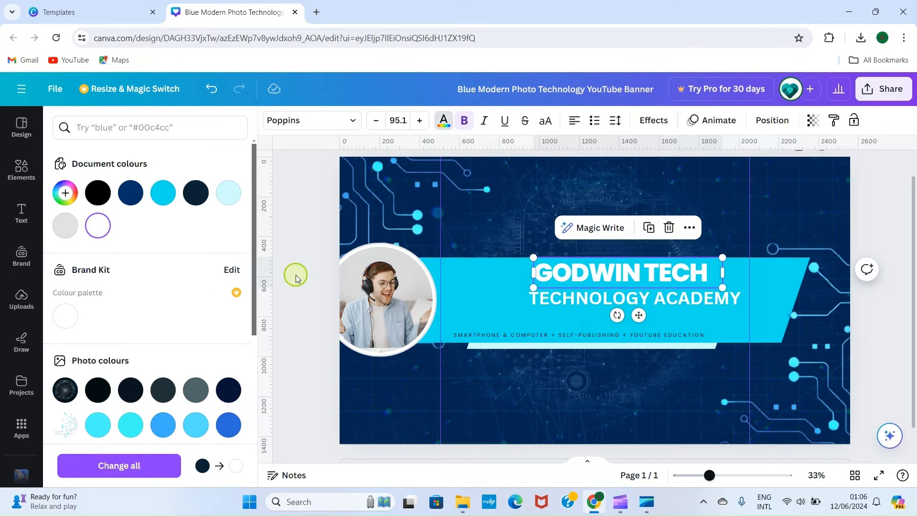
{"action": "left_click", "coordinate": [298, 223]}
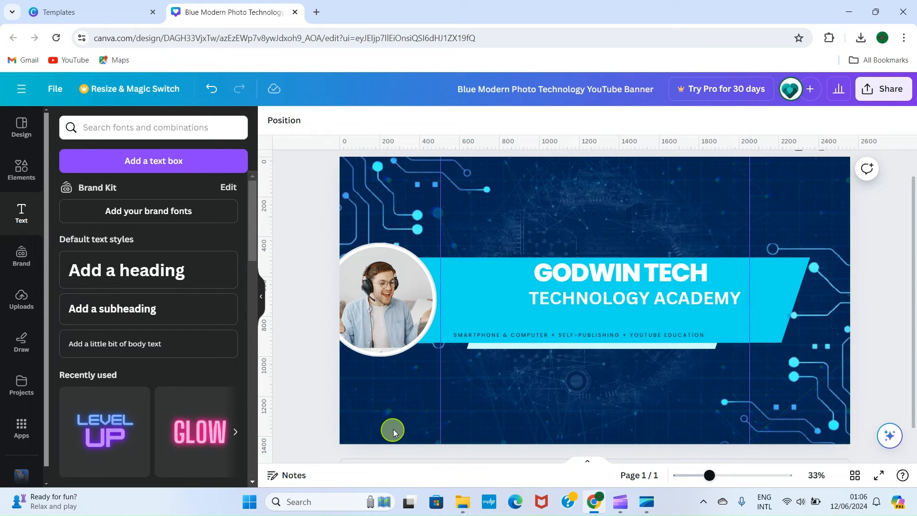
Move the circular portrait onto the band just inside the left guide and shrink it to fit above the tagline.
{"action": "left_click", "coordinate": [375, 281]}
{"action": "left_click_drag", "start_coordinate": [374, 282], "coordinate": [471, 275]}
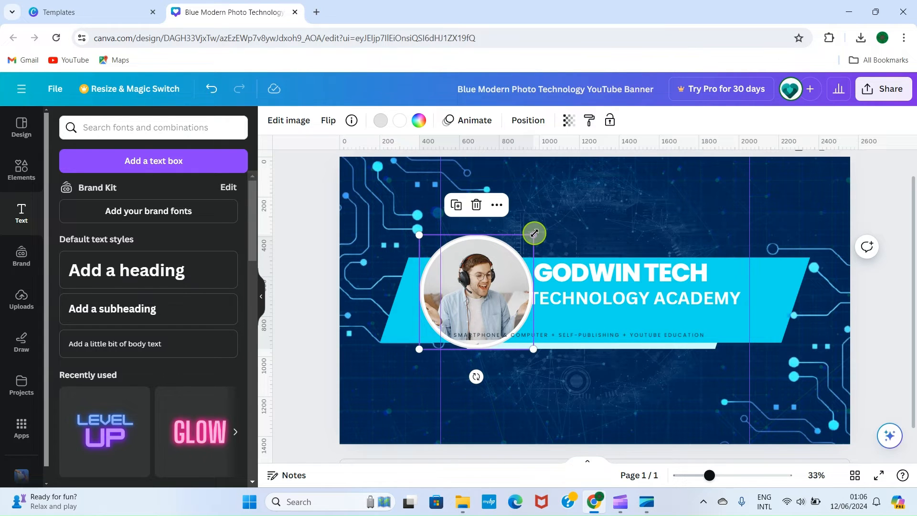
{"action": "left_click_drag", "start_coordinate": [533, 234], "coordinate": [495, 273]}
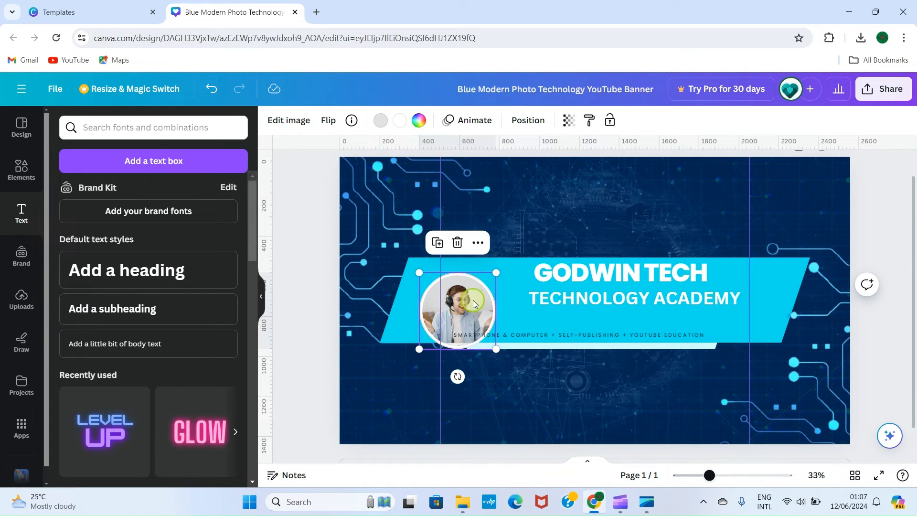
{"action": "mouse_move", "coordinate": [496, 269]}
{"action": "left_mouse_down"}
{"action": "mouse_move", "coordinate": [468, 297]}
{"action": "mouse_move", "coordinate": [482, 283]}
{"action": "left_mouse_up"}
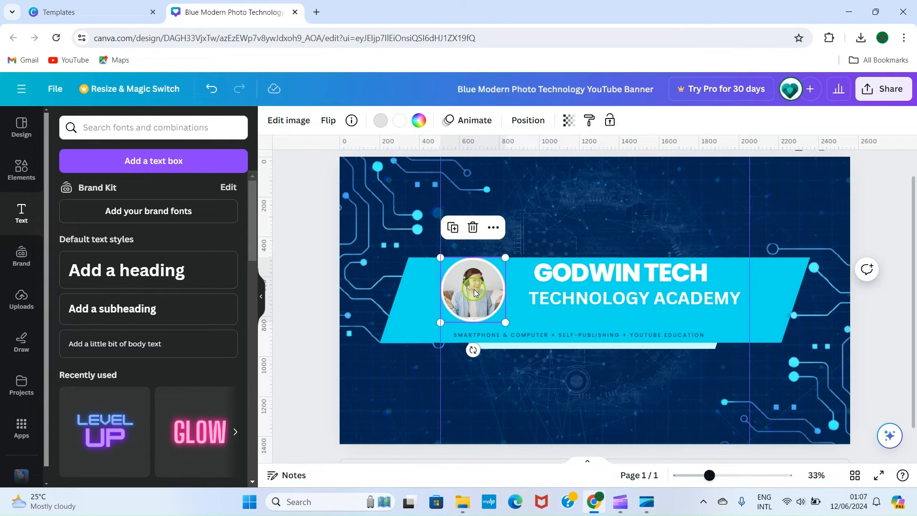
Upload the GTECHCOVER-removebg-preview image from the GODWINTECH folder in Pictures.
{"action": "left_click", "coordinate": [21, 298]}
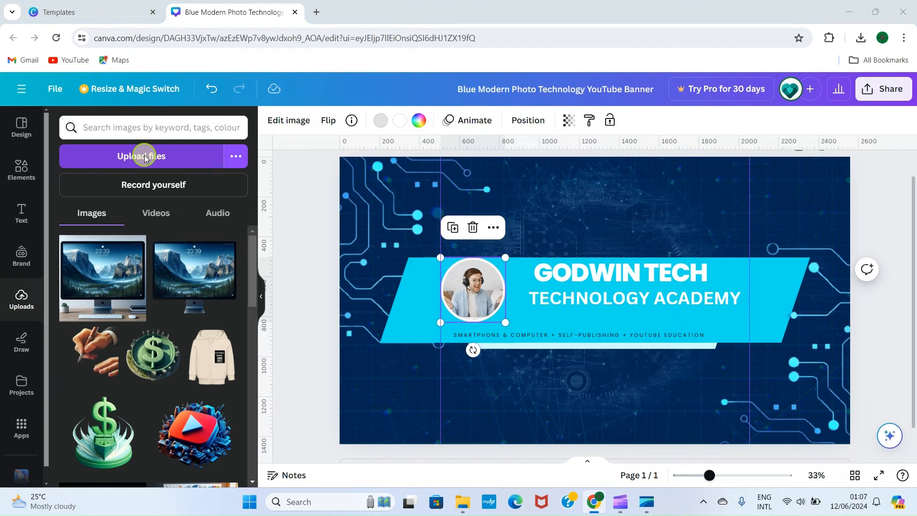
{"action": "left_click", "coordinate": [144, 158]}
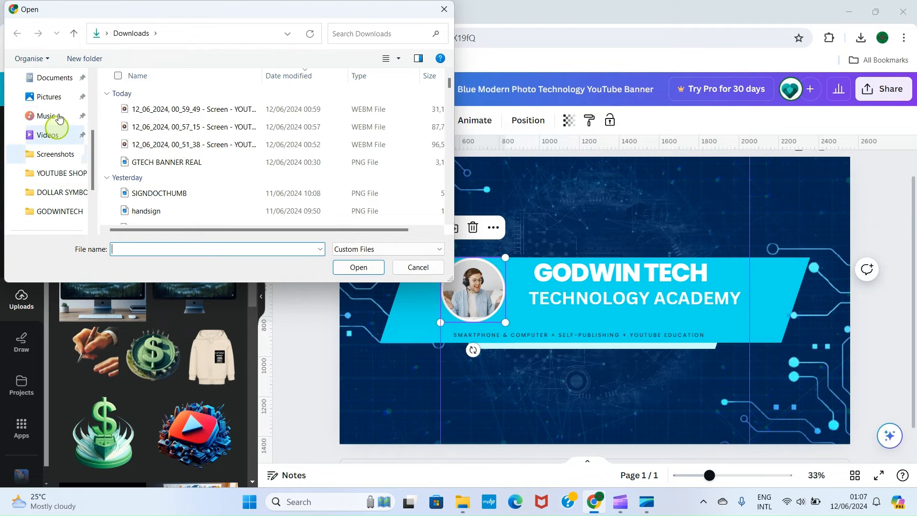
{"action": "left_click", "coordinate": [43, 96]}
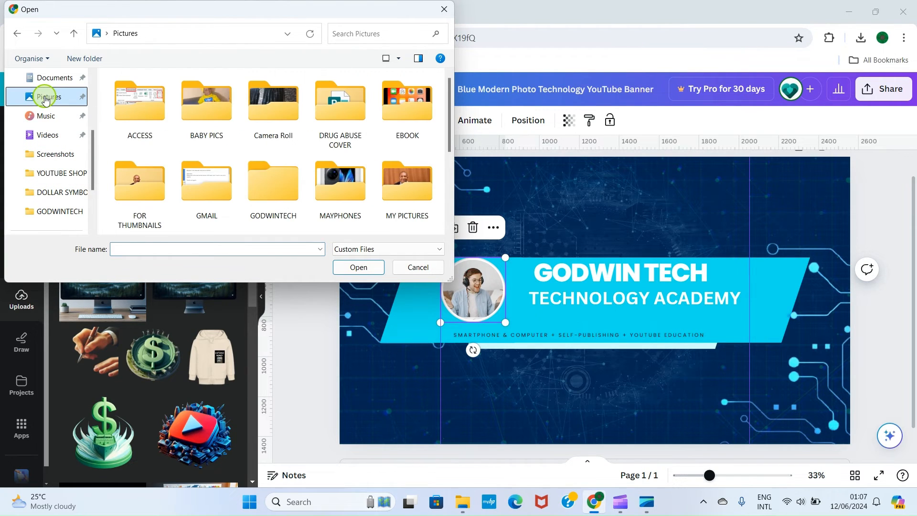
{"action": "scroll", "coordinate": [286, 182], "scroll_direction": "down", "scroll_amount": 3}
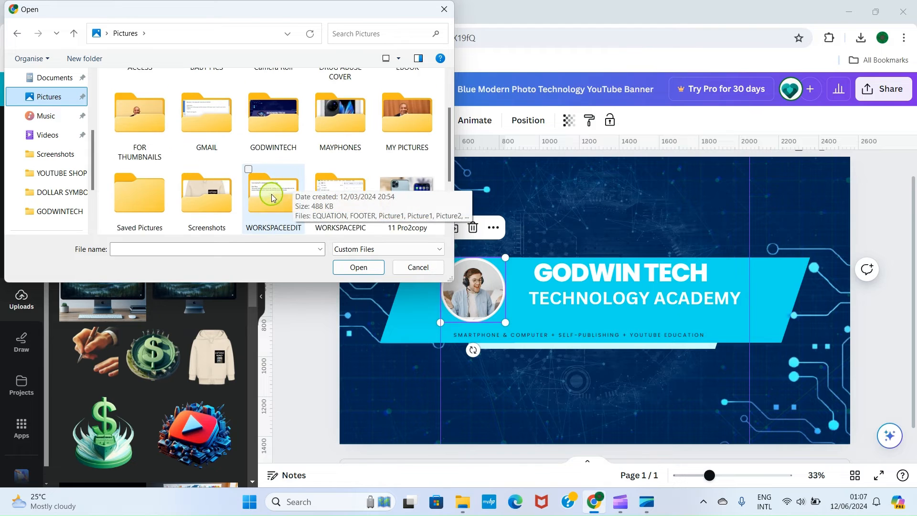
{"action": "scroll", "coordinate": [280, 179], "scroll_direction": "up", "scroll_amount": 3}
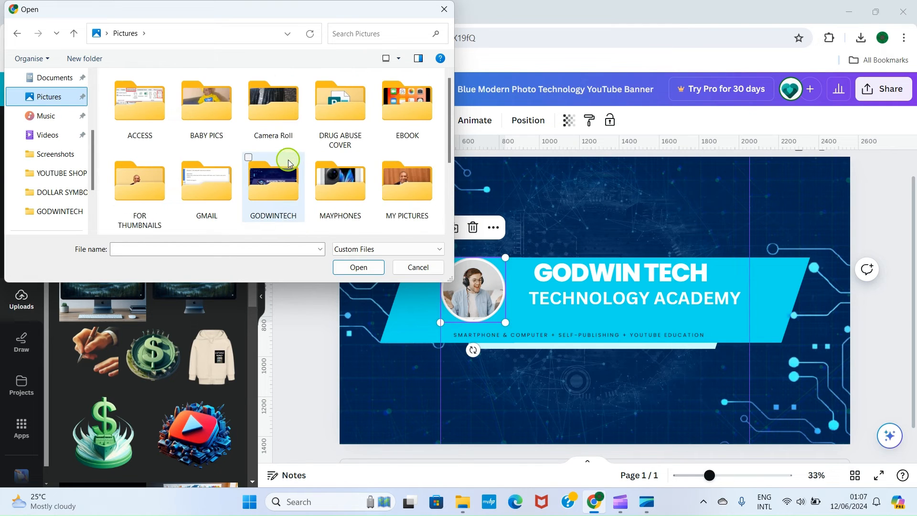
{"action": "double_click", "coordinate": [278, 187]}
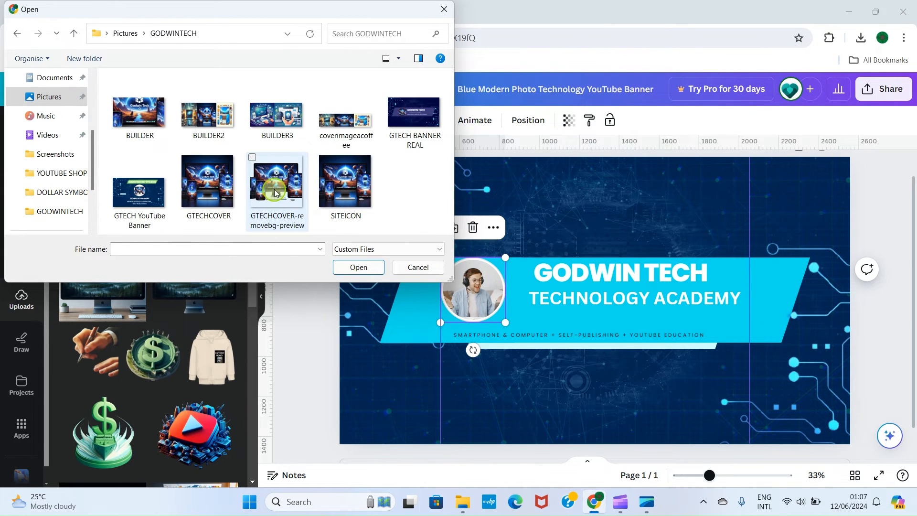
{"action": "double_click", "coordinate": [276, 191]}
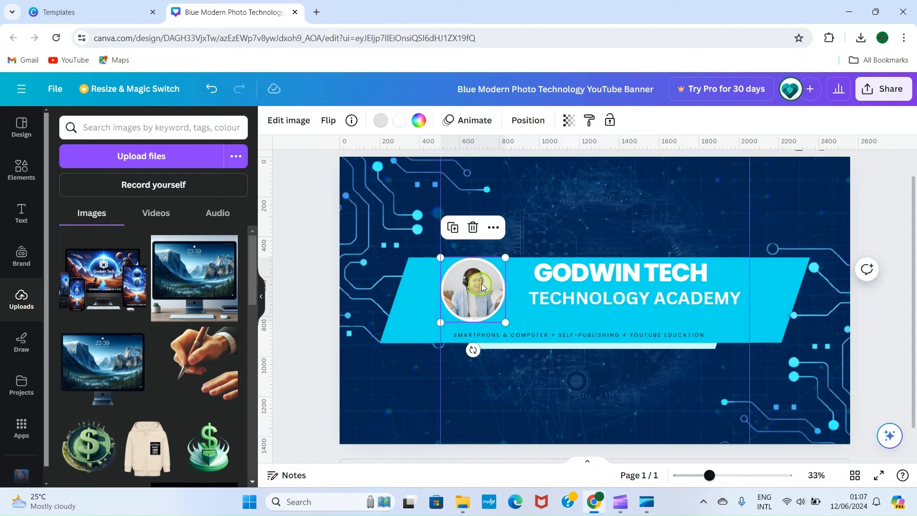
Replace the portrait in the circular frame with the uploaded Godwin Tech devices image and shrink the frame slightly.
{"action": "left_click_drag", "start_coordinate": [100, 293], "coordinate": [473, 289]}
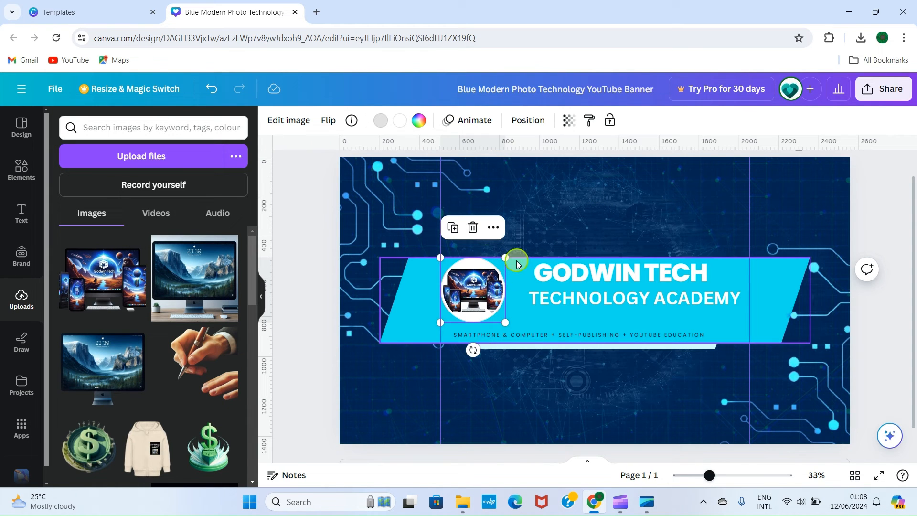
{"action": "left_click_drag", "start_coordinate": [506, 258], "coordinate": [497, 266]}
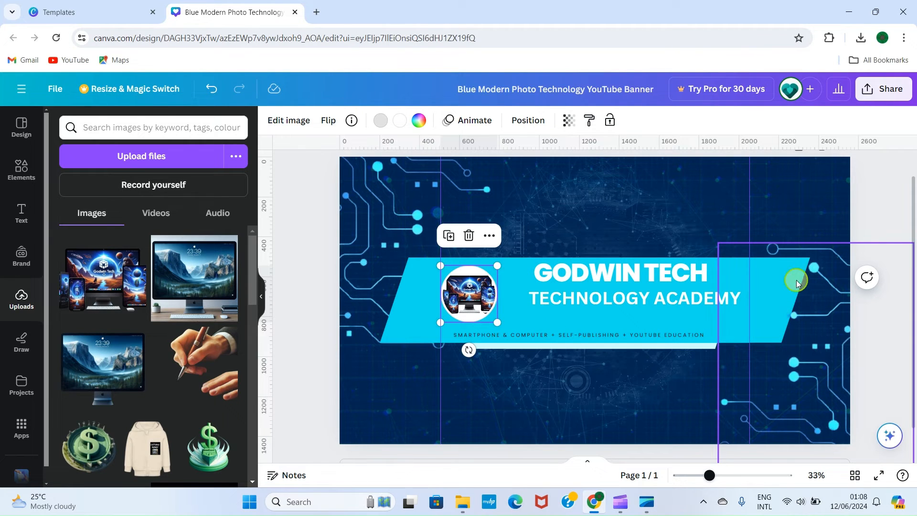
Recolour the cyan band with the dark blue taken from the uploaded image's photo colours.
{"action": "left_click", "coordinate": [404, 289]}
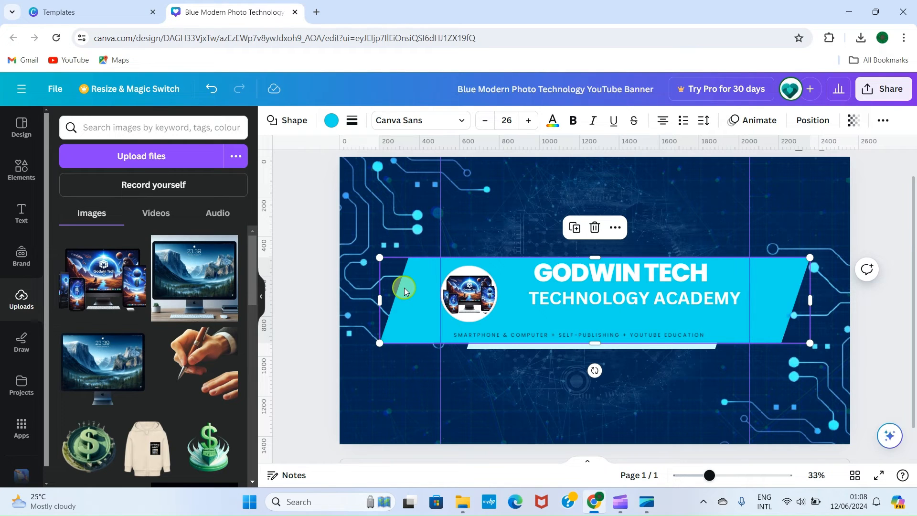
{"action": "left_click", "coordinate": [331, 123]}
{"action": "scroll", "coordinate": [124, 382], "scroll_direction": "down", "scroll_amount": 3}
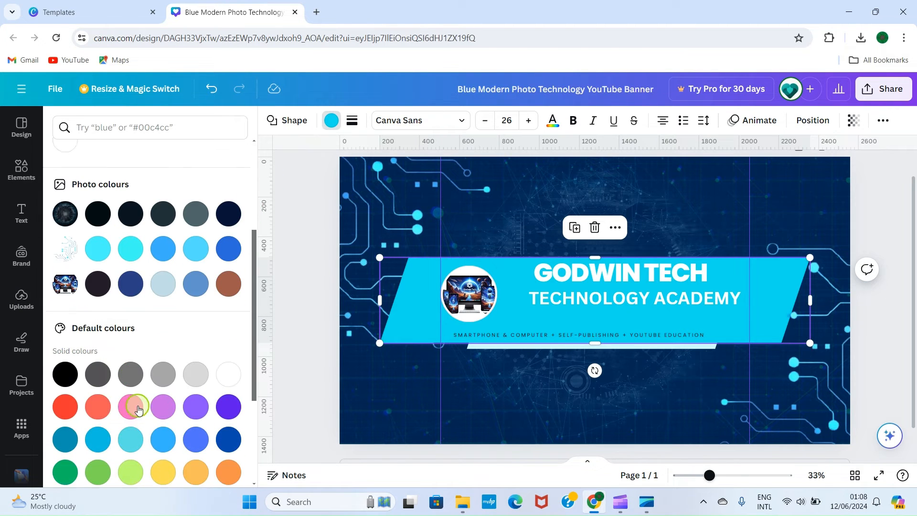
{"action": "left_click", "coordinate": [134, 286]}
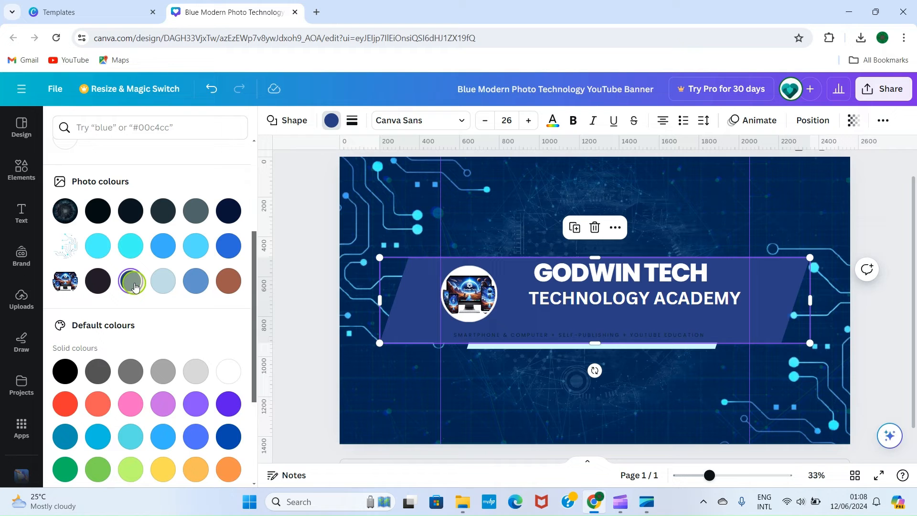
{"action": "left_click", "coordinate": [729, 451]}
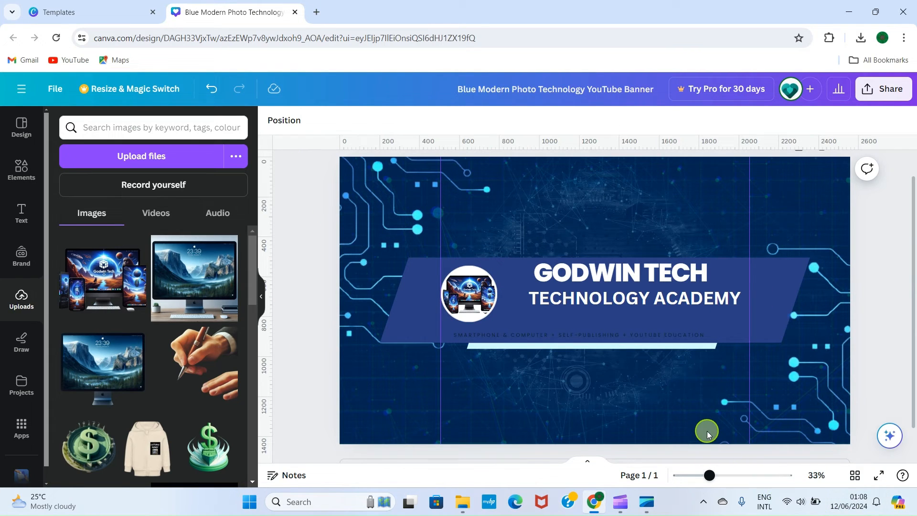
Nudge the TECHNOLOGY ACADEMY heading slightly left and down within the band.
{"action": "left_click", "coordinate": [621, 298]}
{"action": "left_click_drag", "start_coordinate": [621, 298], "coordinate": [615, 300]}
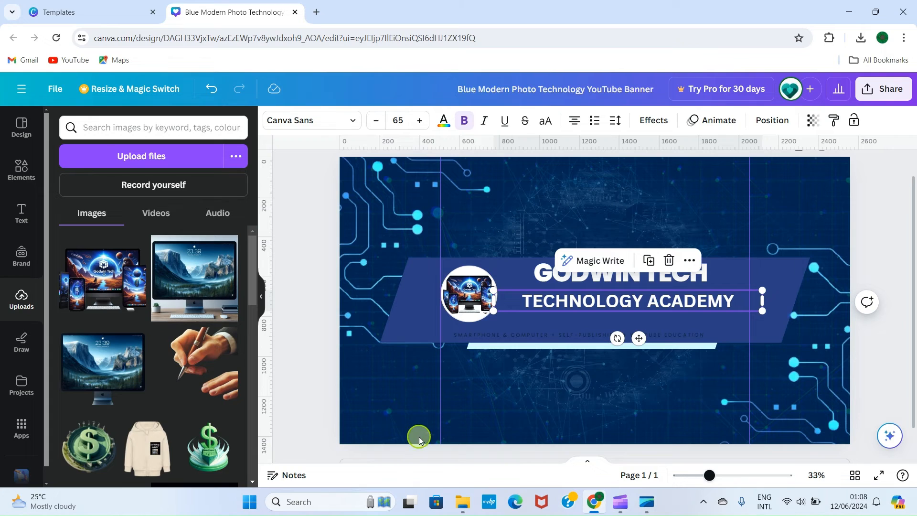
Change the tagline's text colour to white (#ffffff).
{"action": "left_click", "coordinate": [557, 335]}
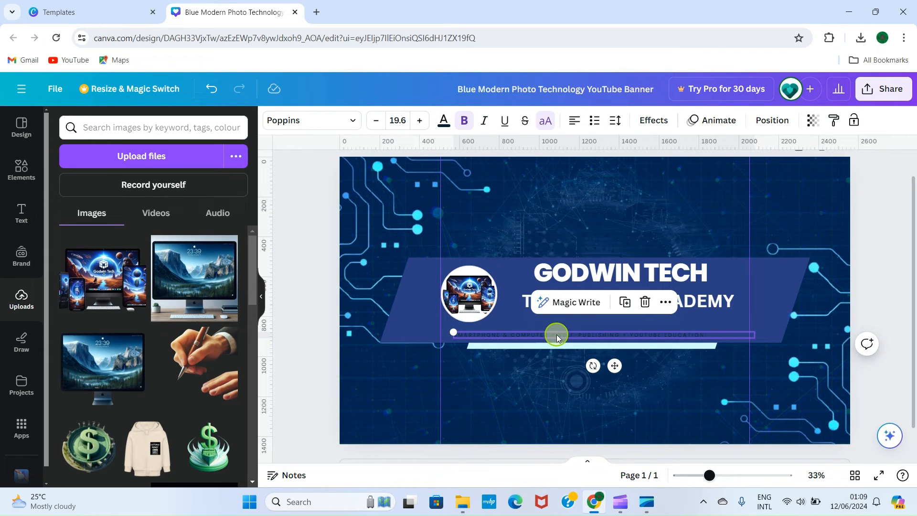
{"action": "left_click", "coordinate": [446, 126]}
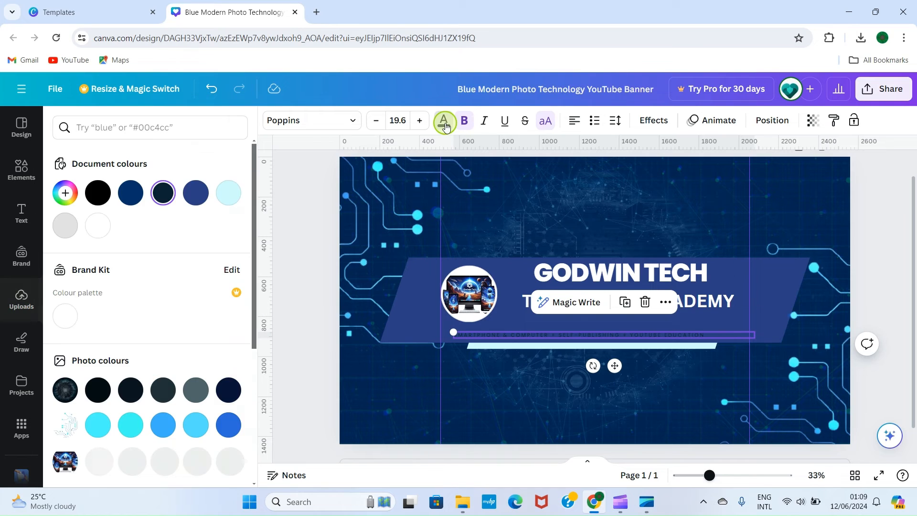
{"action": "left_click", "coordinate": [98, 225]}
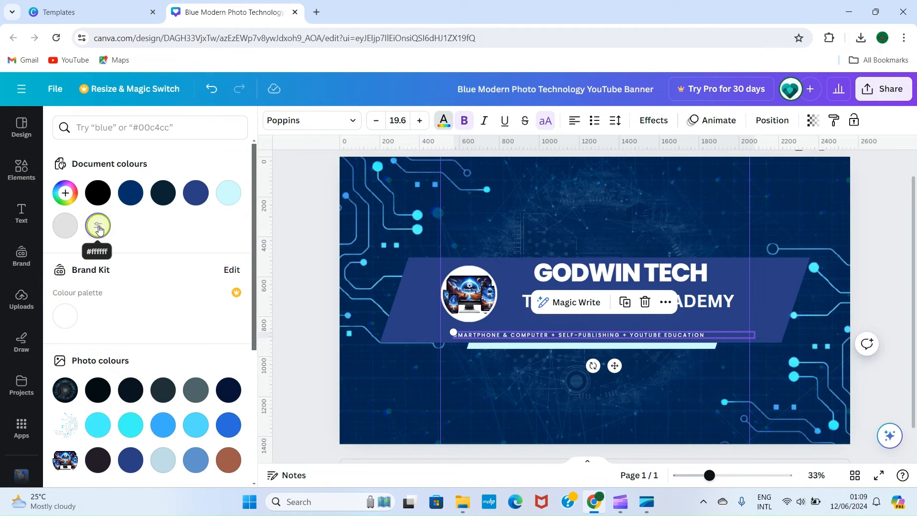
{"action": "scroll", "coordinate": [89, 417], "scroll_direction": "down", "scroll_amount": 3}
{"action": "scroll", "coordinate": [90, 411], "scroll_direction": "down", "scroll_amount": 2}
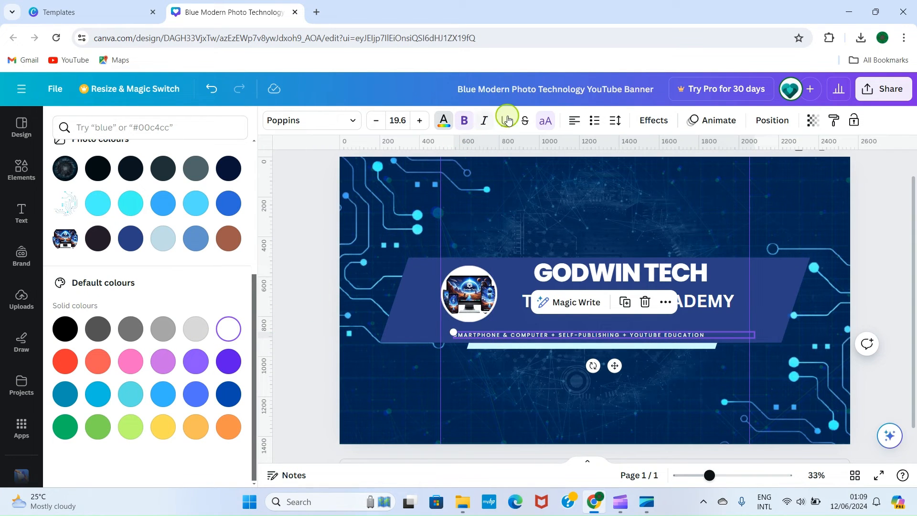
Enlarge the tagline to font size 23.5 on a single line, extending its left edge to the left guide.
{"action": "left_click", "coordinate": [419, 120]}
{"action": "left_click", "coordinate": [419, 121]}
{"action": "left_click", "coordinate": [419, 120]}
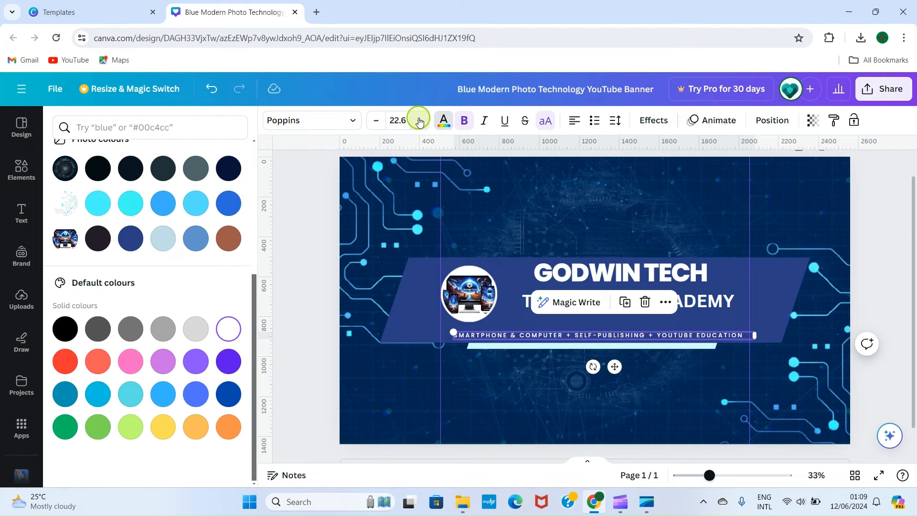
{"action": "left_click", "coordinate": [419, 121]}
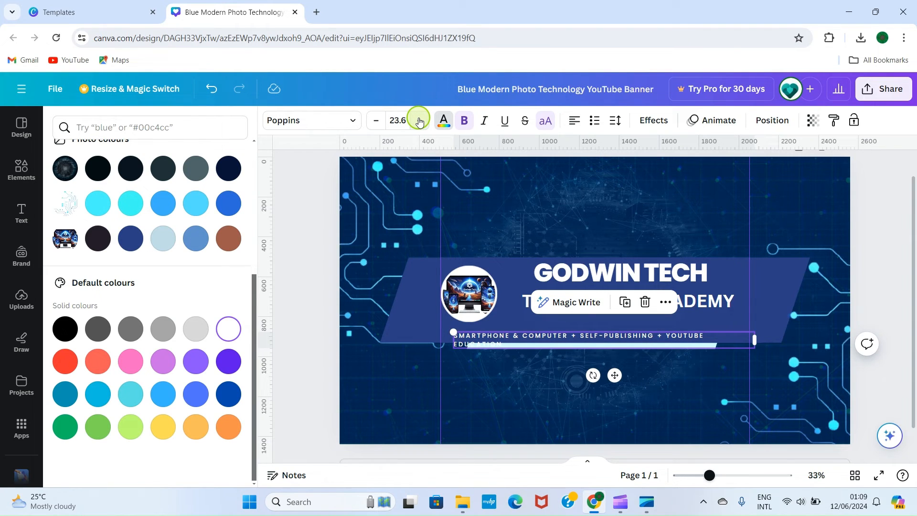
{"action": "left_click", "coordinate": [376, 121]}
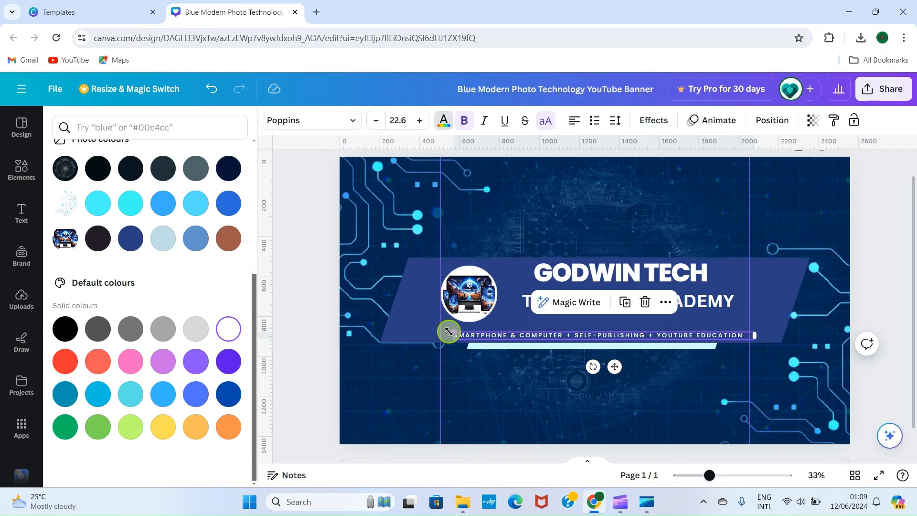
{"action": "left_click_drag", "start_coordinate": [450, 330], "coordinate": [440, 325]}
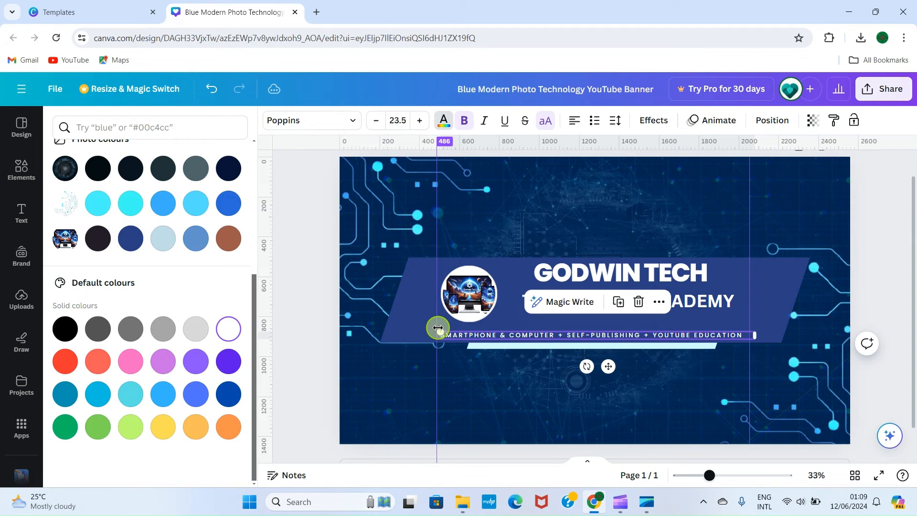
Undo the accidental shift of the left guide and nudge the tagline slightly right and up.
{"action": "left_click", "coordinate": [216, 93]}
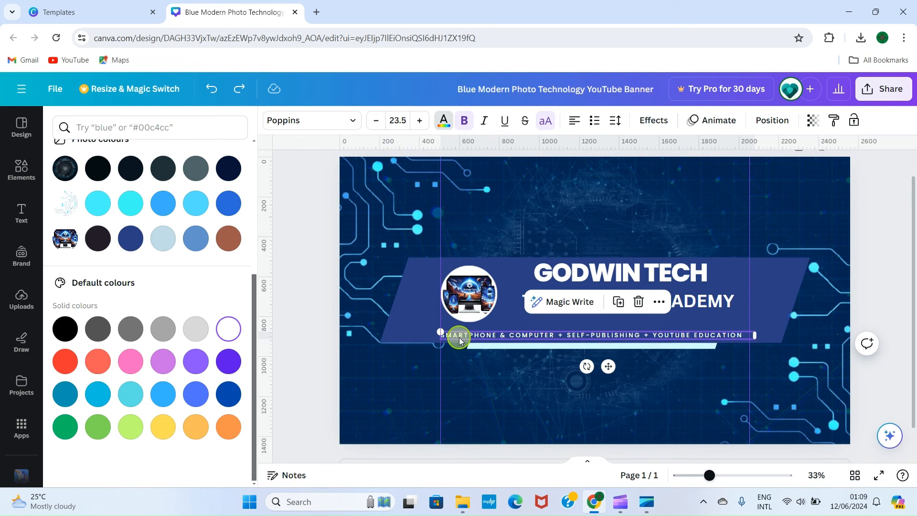
{"action": "left_click_drag", "start_coordinate": [493, 336], "coordinate": [497, 331]}
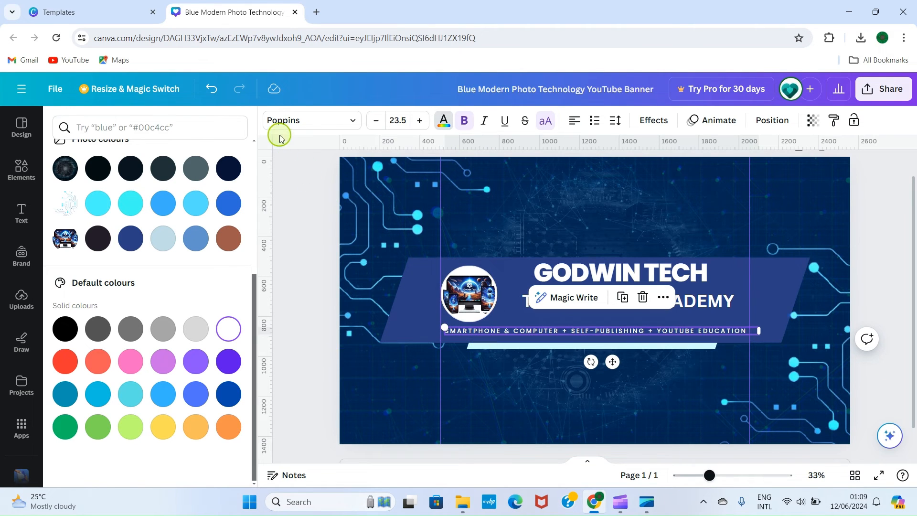
Delete the light-blue accent bar beneath the tagline band.
{"action": "left_click", "coordinate": [293, 181]}
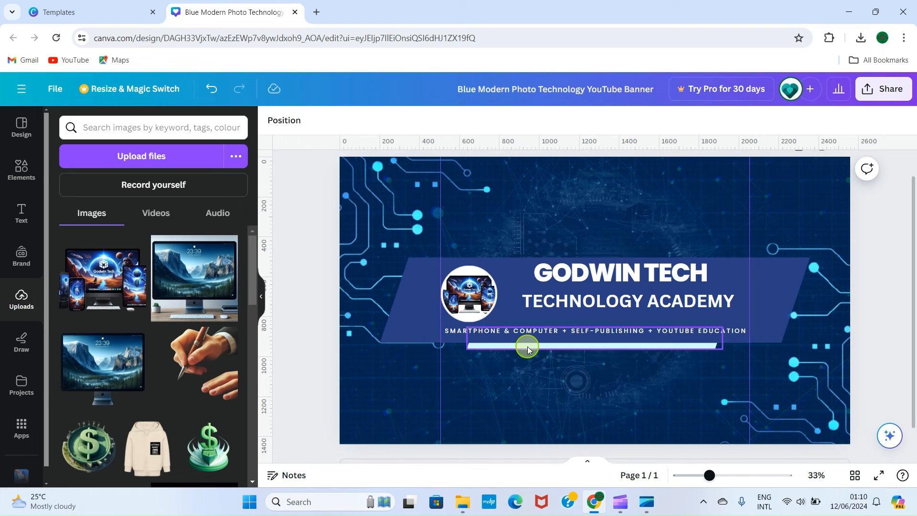
{"action": "left_click", "coordinate": [527, 347]}
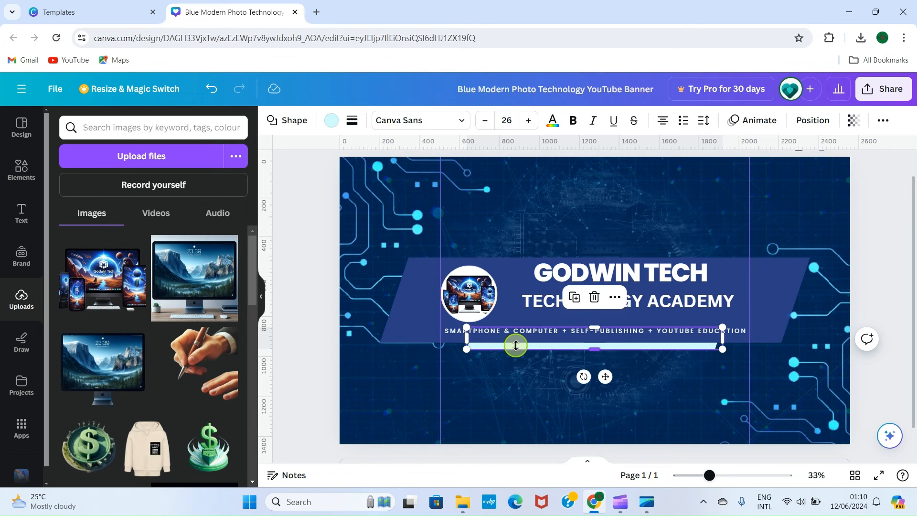
{"action": "left_click", "coordinate": [594, 297]}
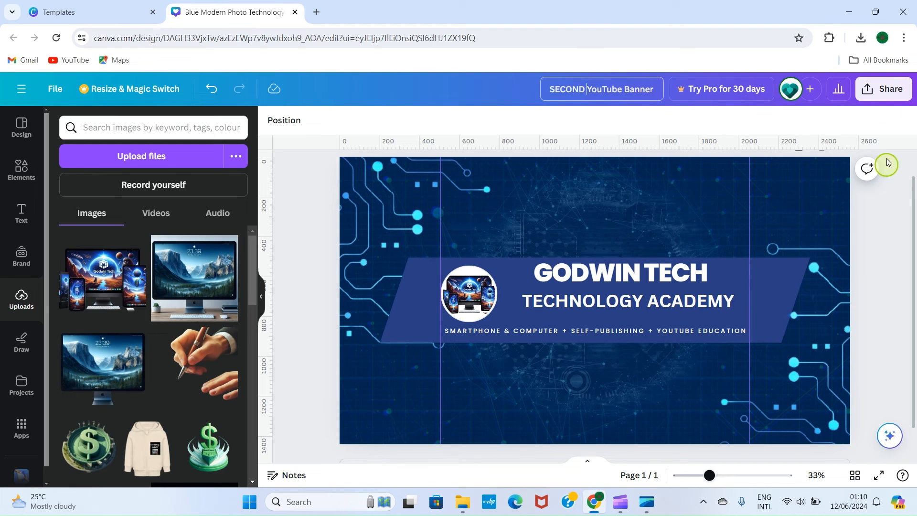
Title the design SECOND YouTube Banner and download it as a PNG.
{"action": "left_click", "coordinate": [884, 89]}
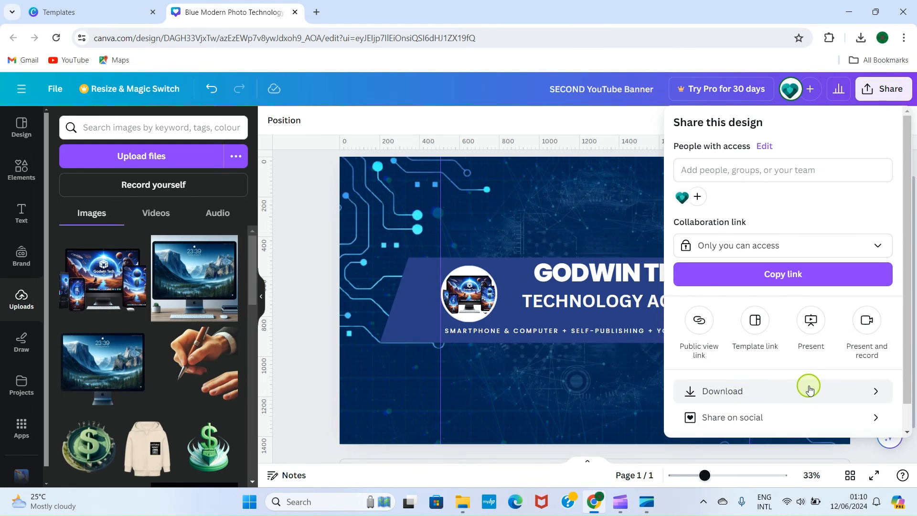
{"action": "left_click", "coordinate": [808, 386]}
{"action": "left_click", "coordinate": [777, 333]}
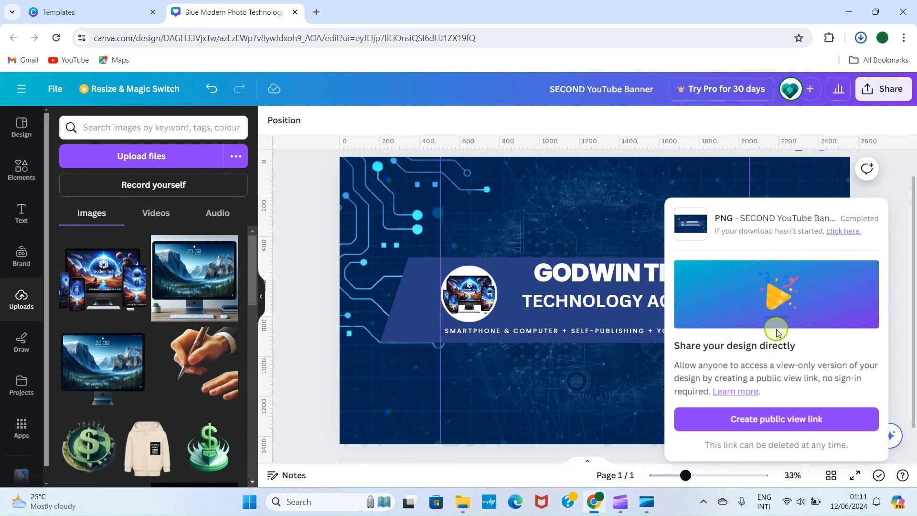
Switch to YouTube Studio in a new browser tab and open the channel customization's Branding settings.
{"action": "key", "text": "ctrl+t"}
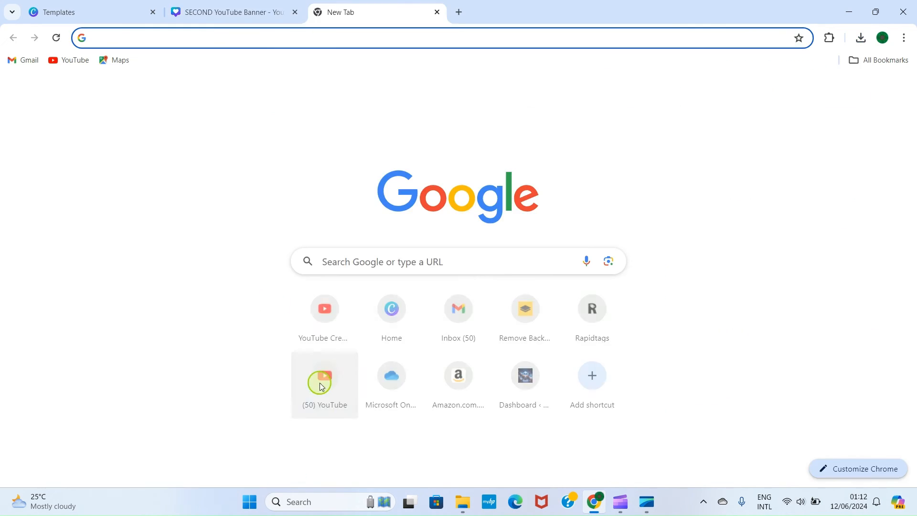
{"action": "left_click", "coordinate": [320, 314]}
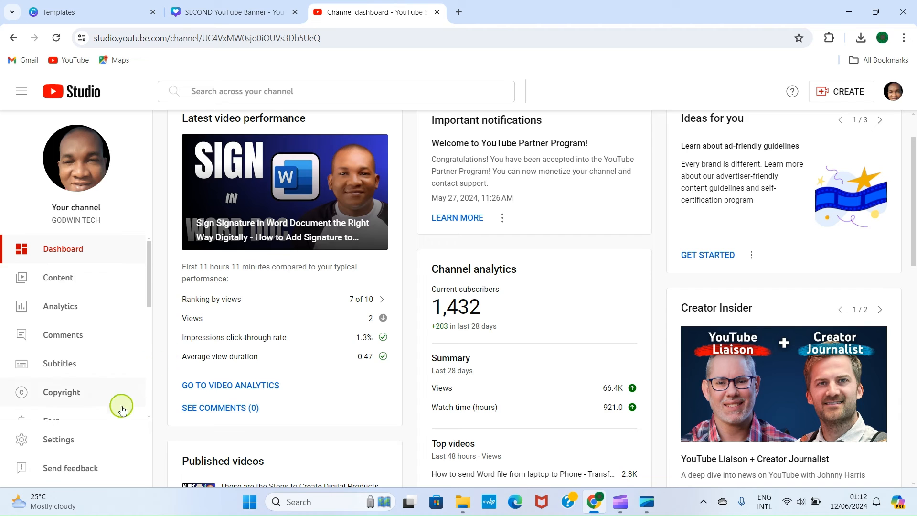
{"action": "scroll", "coordinate": [88, 364], "scroll_direction": "down", "scroll_amount": 3}
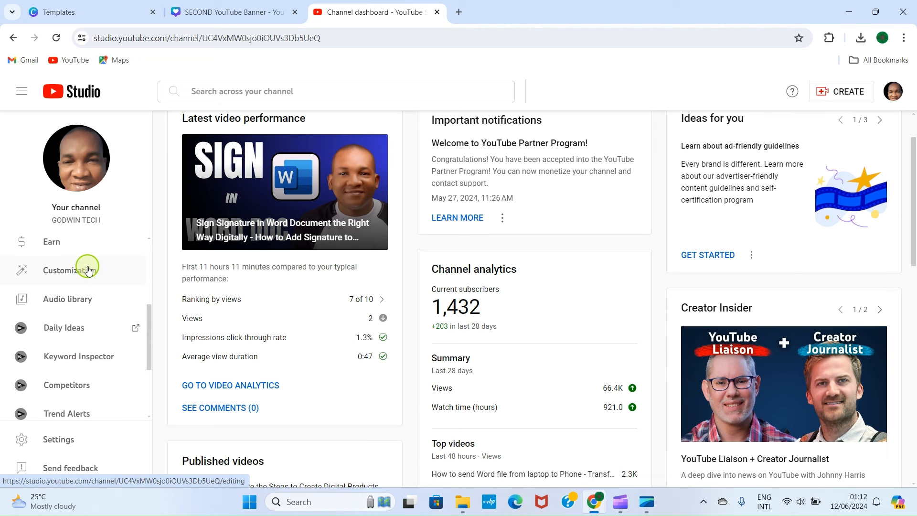
{"action": "left_click", "coordinate": [88, 270]}
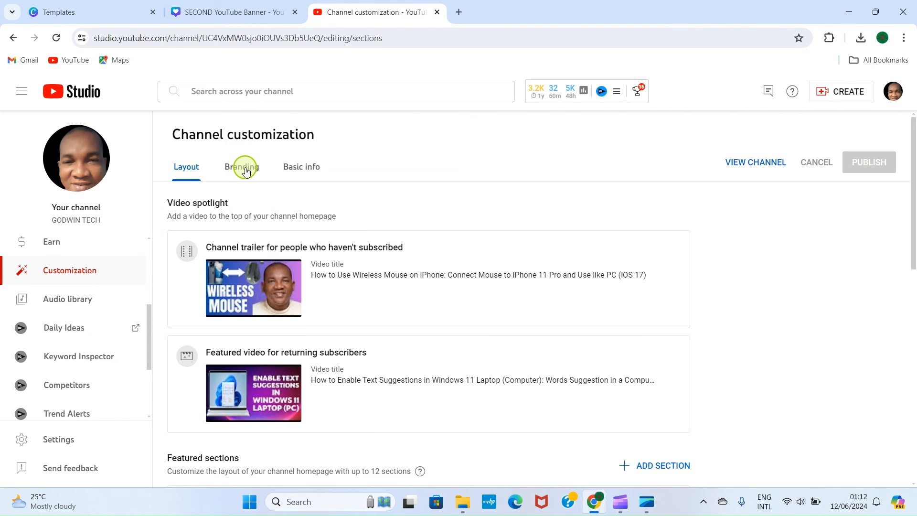
{"action": "left_click", "coordinate": [244, 169]}
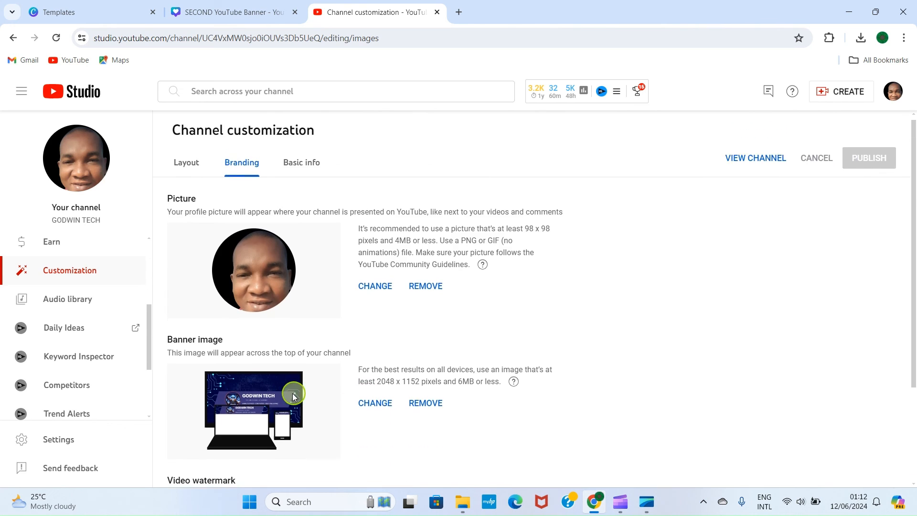
Replace the channel's banner image with SECOND YouTube Banner from the Downloads folder, accepting the default crop.
{"action": "scroll", "coordinate": [325, 349], "scroll_direction": "down", "scroll_amount": 2}
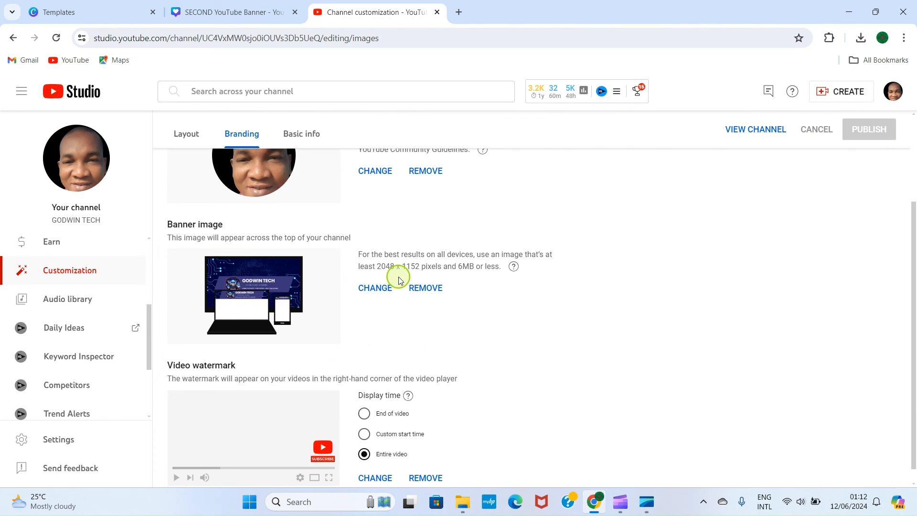
{"action": "left_click", "coordinate": [368, 292]}
{"action": "left_click", "coordinate": [65, 186]}
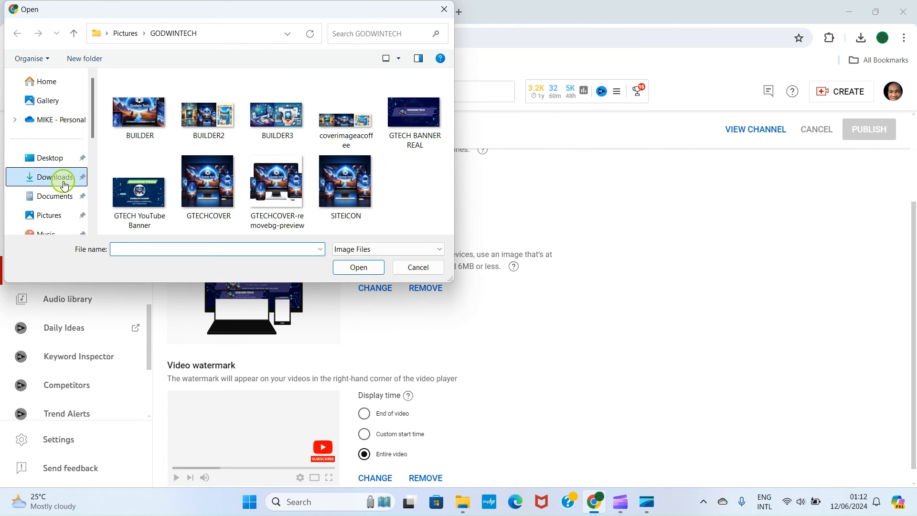
{"action": "left_click", "coordinate": [143, 110]}
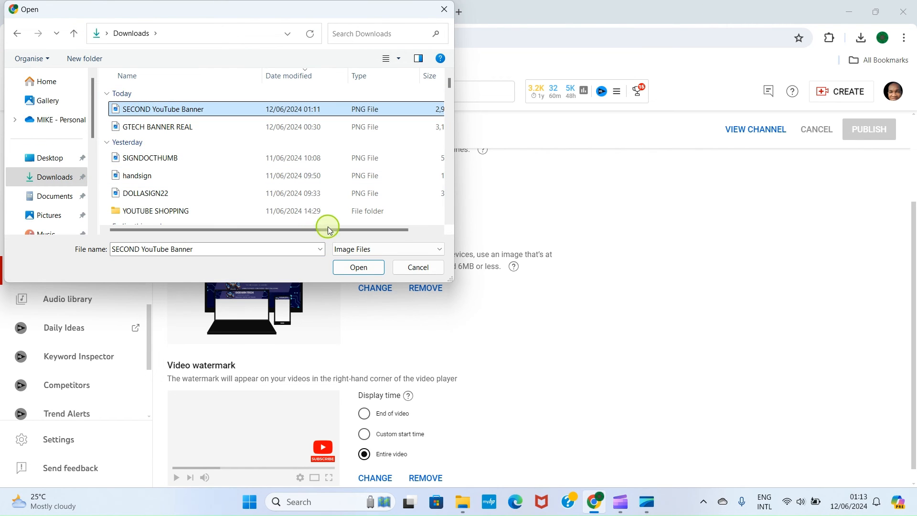
{"action": "left_click", "coordinate": [358, 267]}
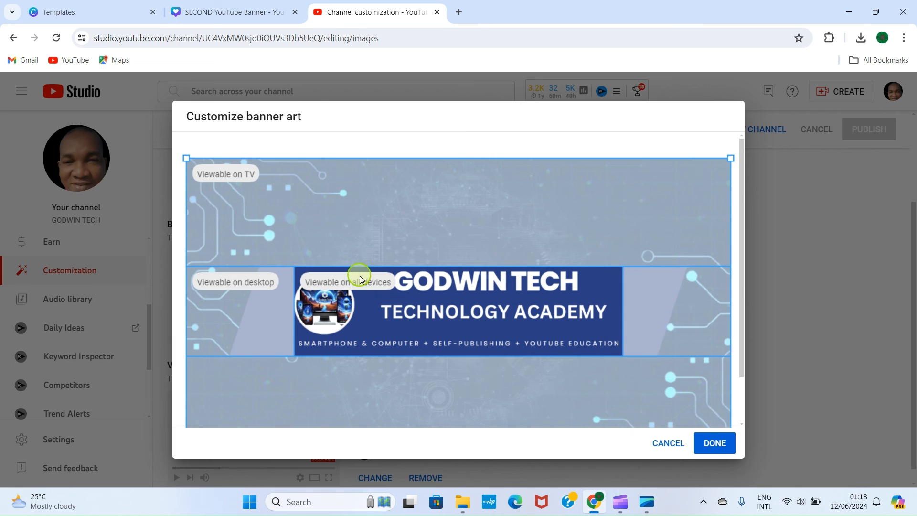
{"action": "left_click", "coordinate": [711, 447]}
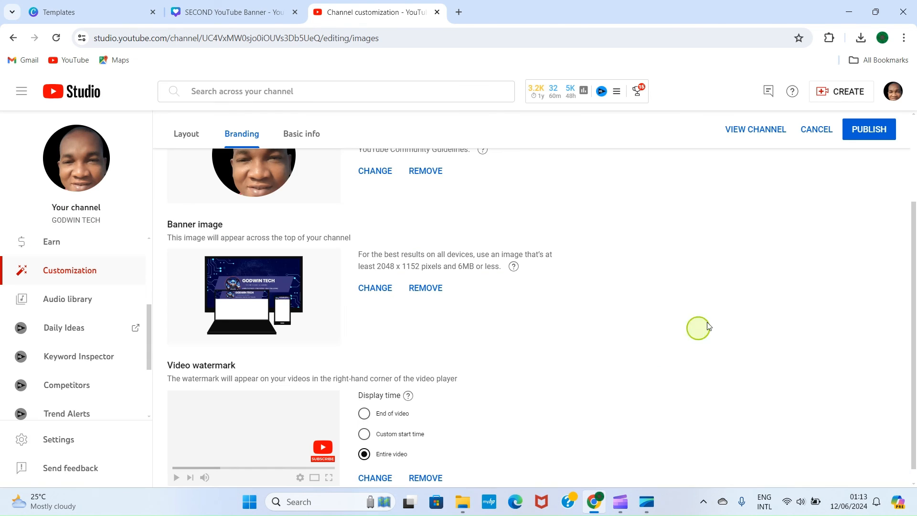
Publish the banner change and open the channel page to view it.
{"action": "left_click", "coordinate": [873, 132]}
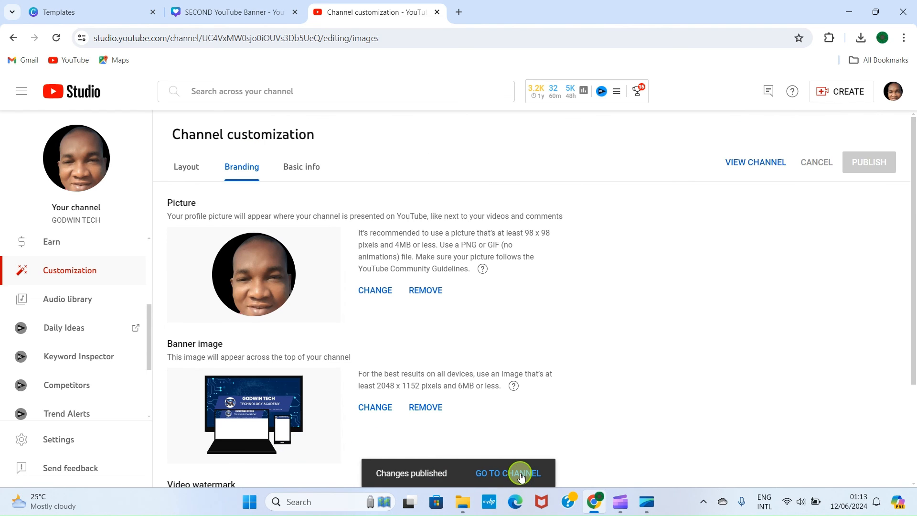
{"action": "left_click", "coordinate": [516, 473]}
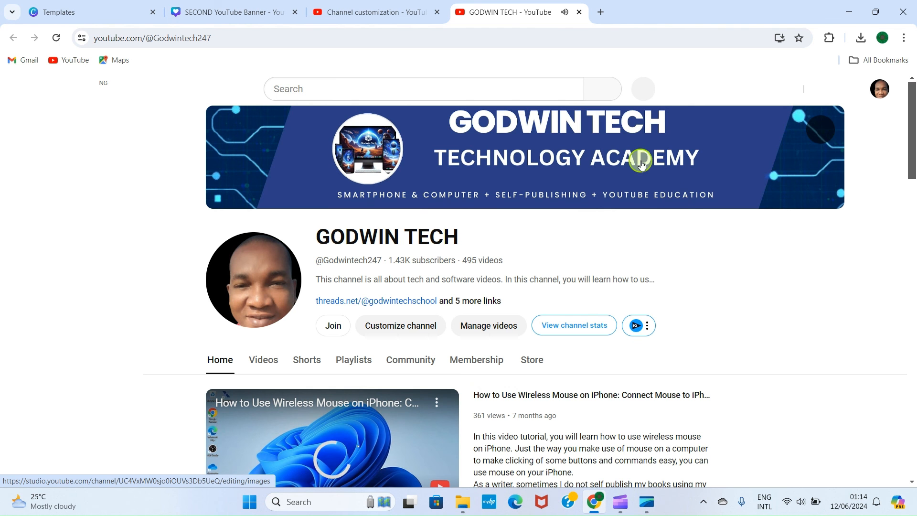